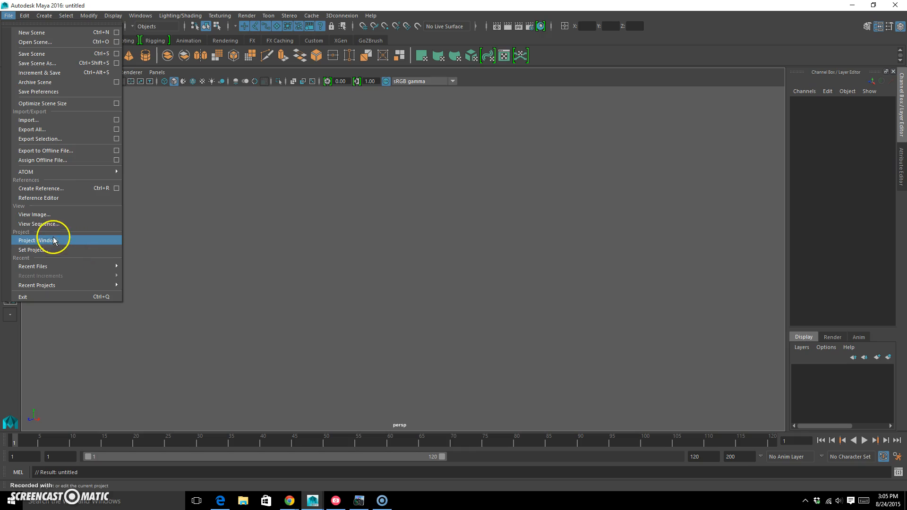
# Step: Create a new project named coneBallBounce located on the Desktop, keeping the default project folders
pyautogui.click(57, 241)
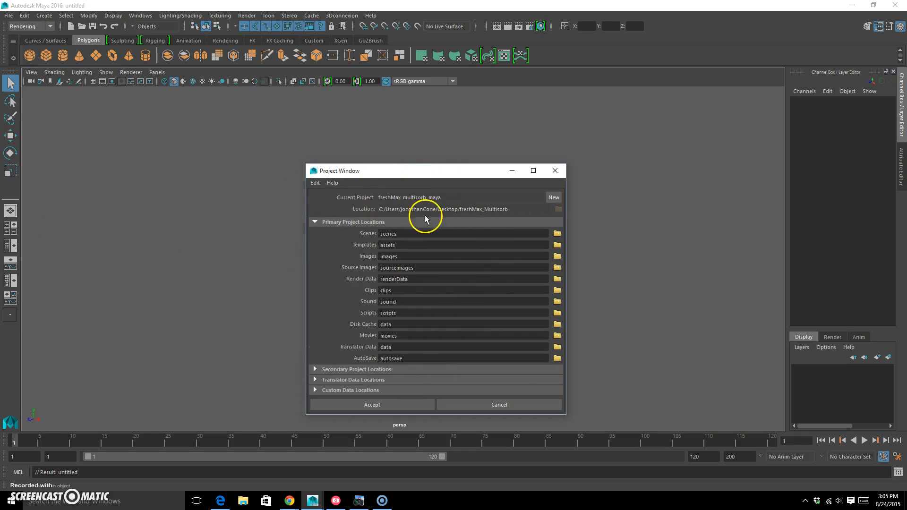
pyautogui.click(554, 197)
pyautogui.moveTo(433, 198); pyautogui.dragTo(360, 196)
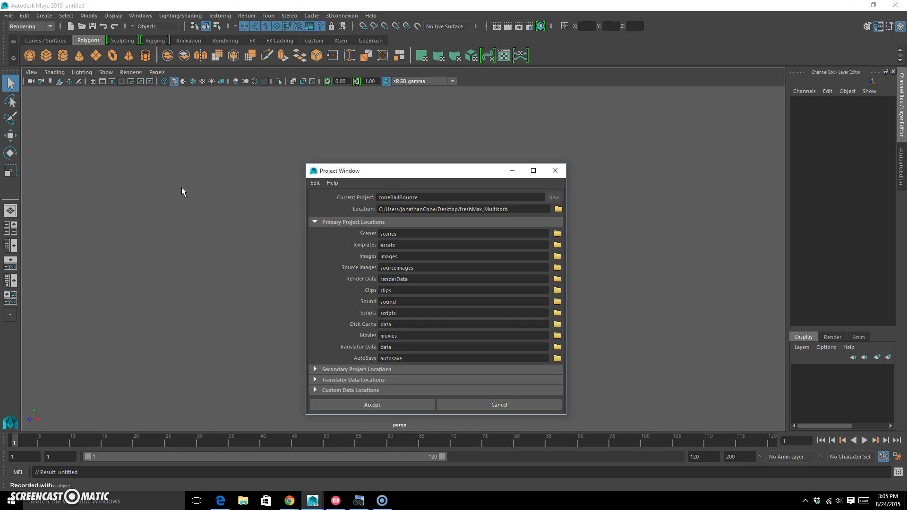
pyautogui.click(559, 209)
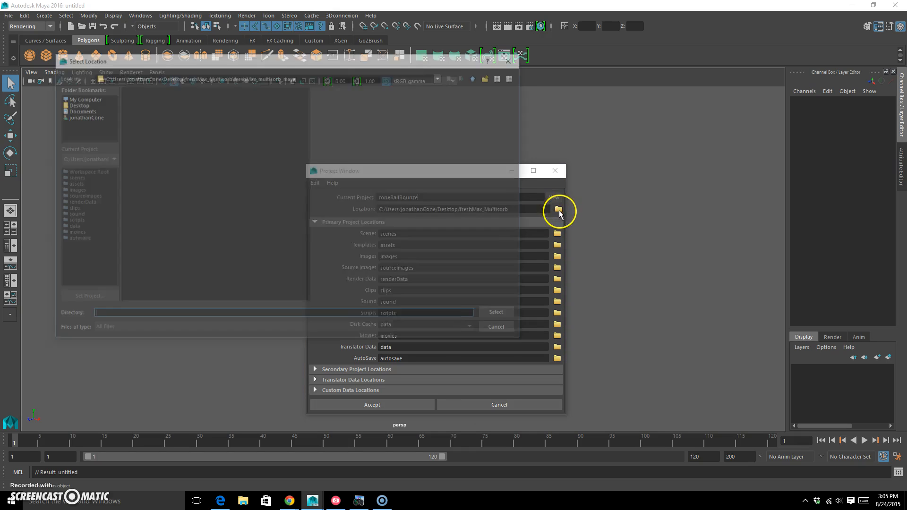
pyautogui.click(75, 103)
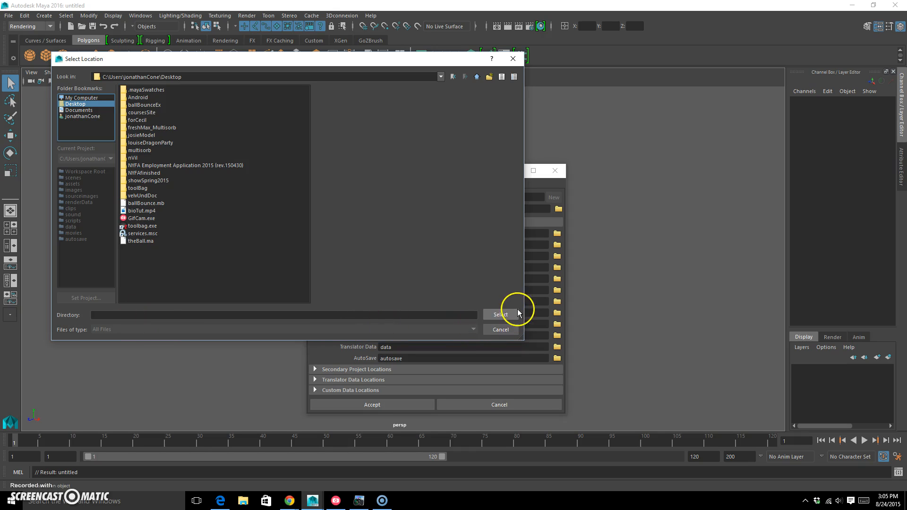
pyautogui.click(501, 314)
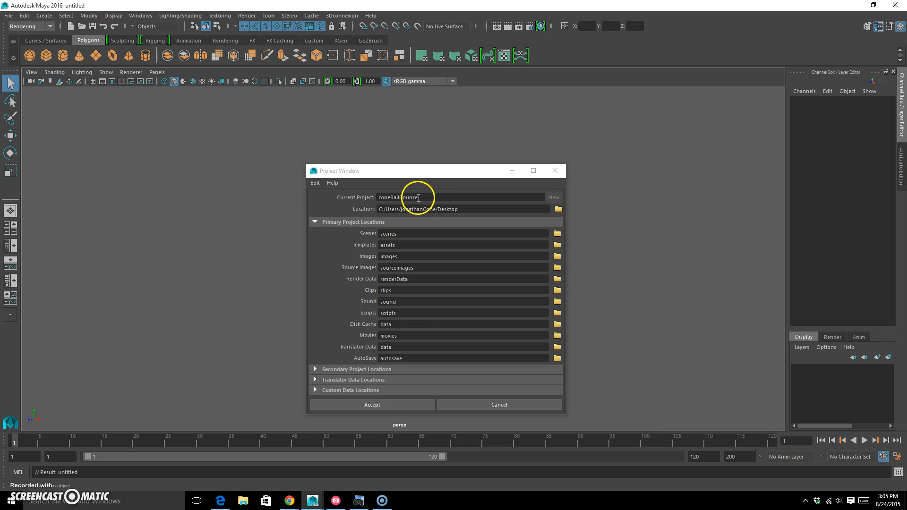
pyautogui.click(416, 401)
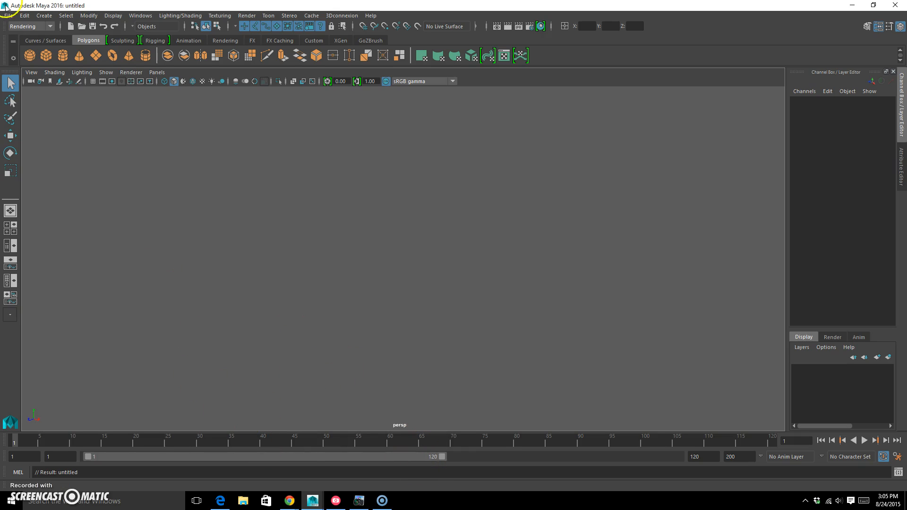
# Step: Switch to the desktop, move the coneBallBounce folder to an empty area and open it to view its contents
pyautogui.click(852, 5)
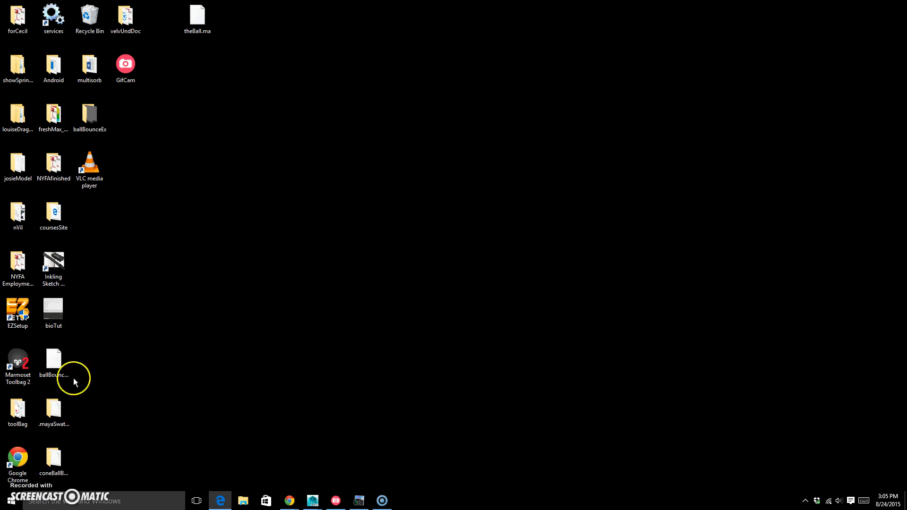
pyautogui.moveTo(67, 459); pyautogui.dragTo(393, 279)
pyautogui.doubleClick(378, 263)
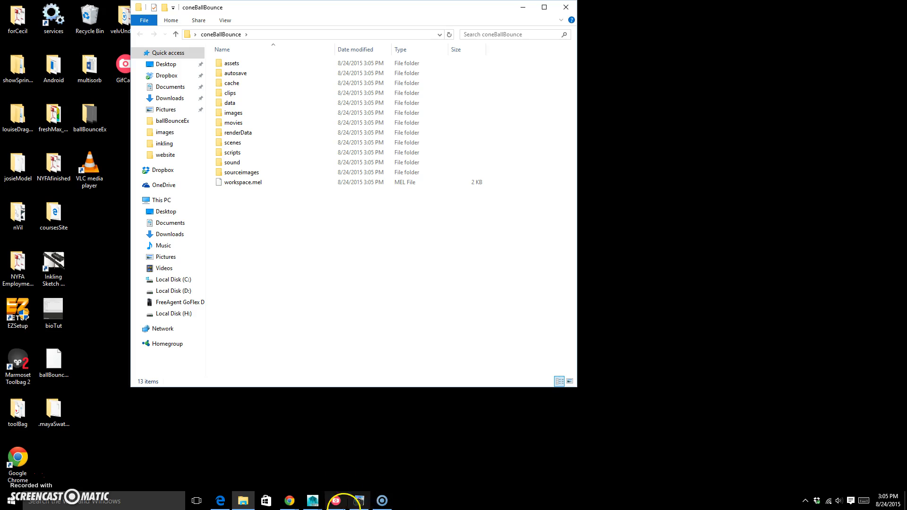
# Step: Switch back to the Maya scene and show the grid in the perspective view
pyautogui.click(313, 503)
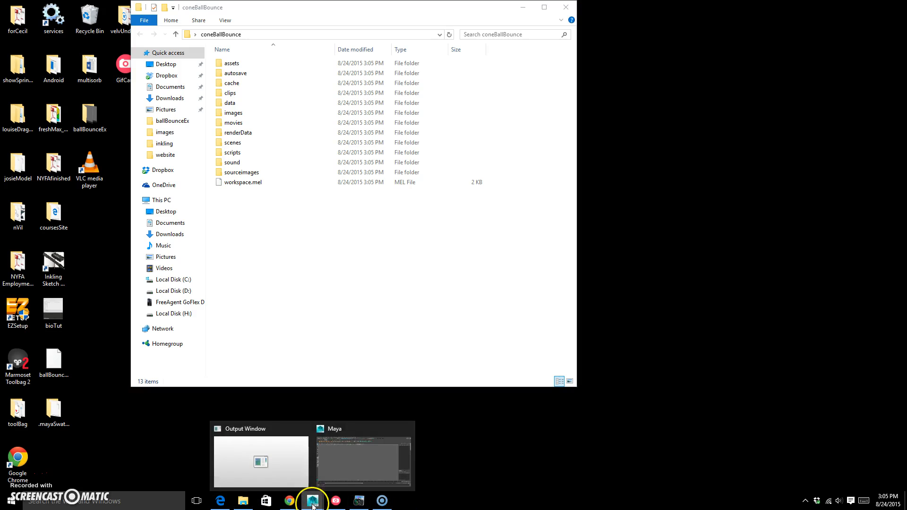
pyautogui.click(356, 449)
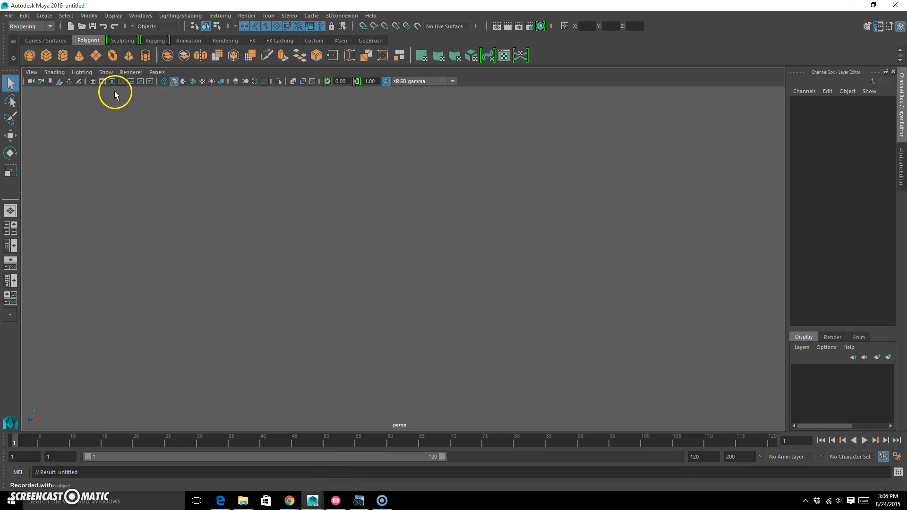
pyautogui.click(93, 81)
# Step: Switch to the coneBallBounce folder window, move theBall.ma from the desktop into the scenes folder and close the window
pyautogui.click(852, 5)
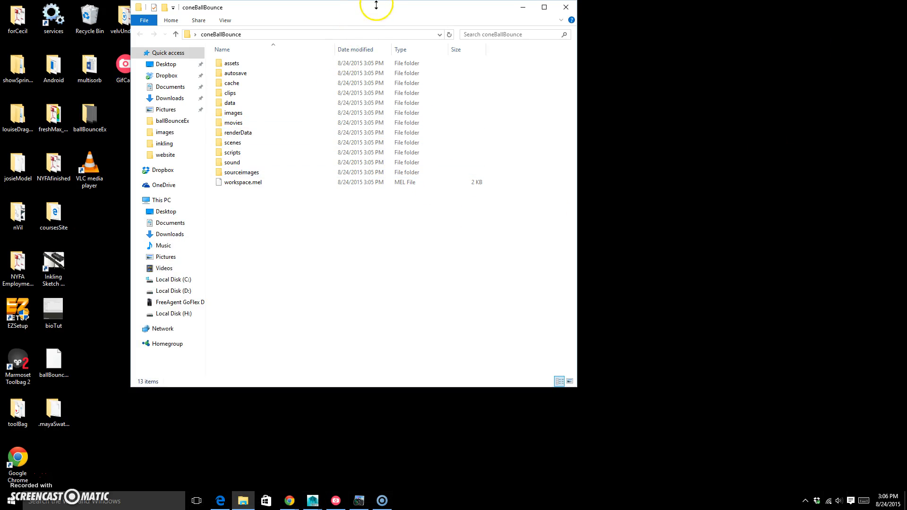
pyautogui.moveTo(391, 11); pyautogui.dragTo(577, 51)
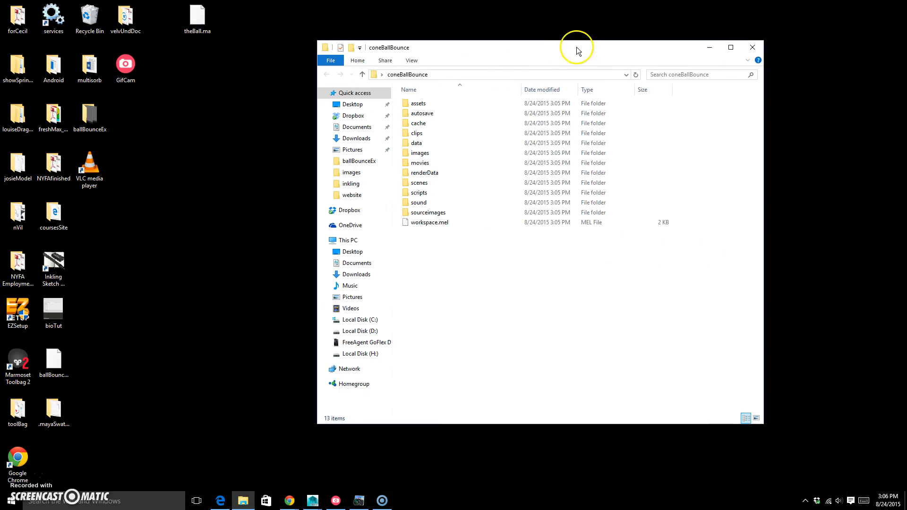
pyautogui.doubleClick(428, 183)
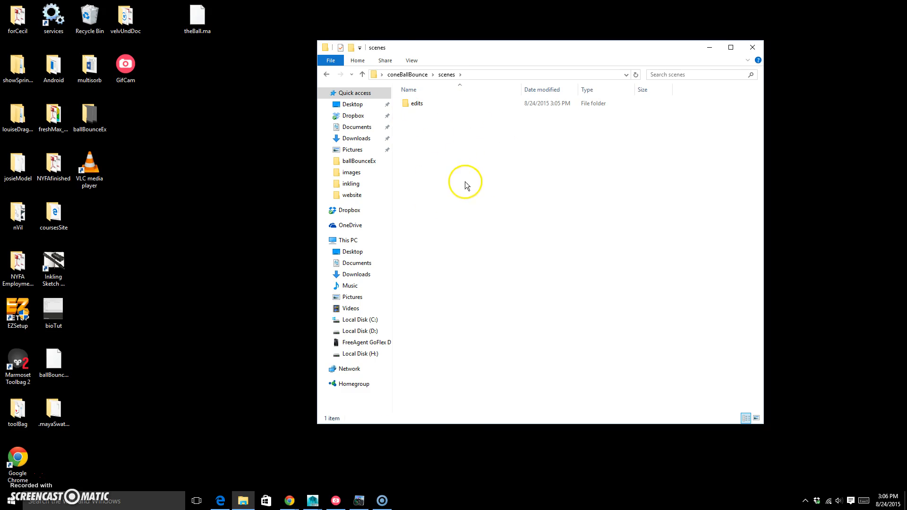
pyautogui.click(195, 24)
pyautogui.moveTo(197, 21); pyautogui.dragTo(466, 164)
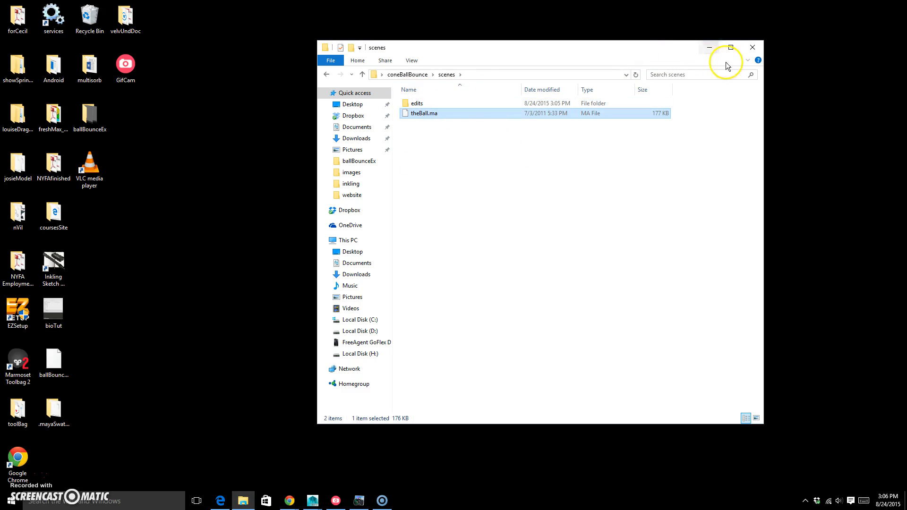
pyautogui.click(758, 48)
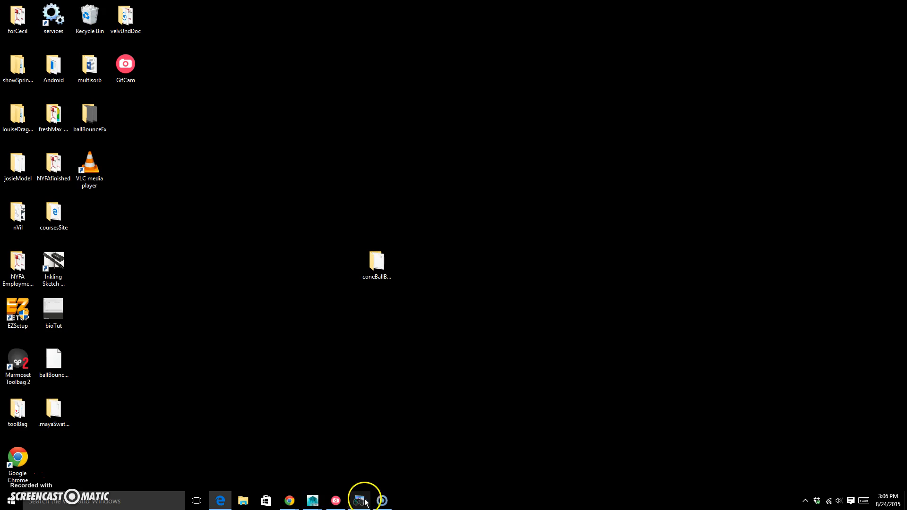
# Step: Switch back to Maya and reference theBall.ma from the project's scenes folder into the untitled scene
pyautogui.moveTo(312, 501)
pyautogui.click(344, 466)
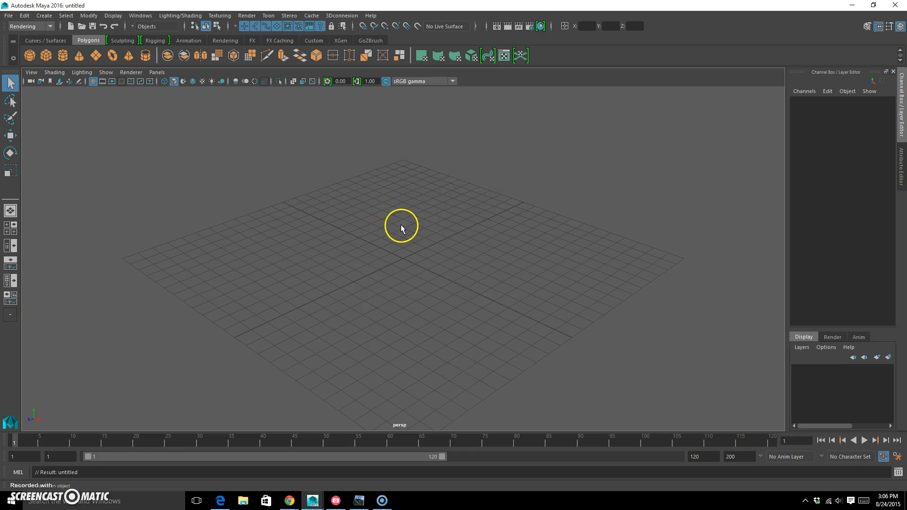
pyautogui.click(9, 16)
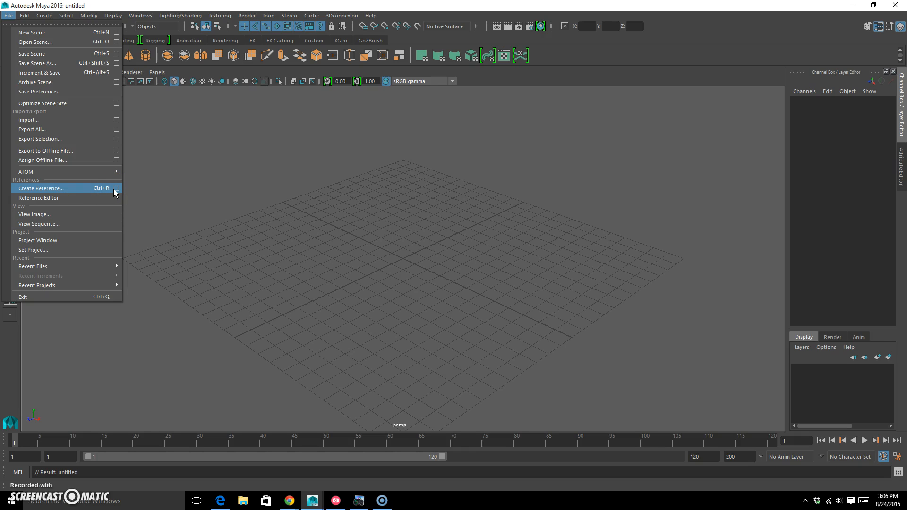
pyautogui.click(58, 188)
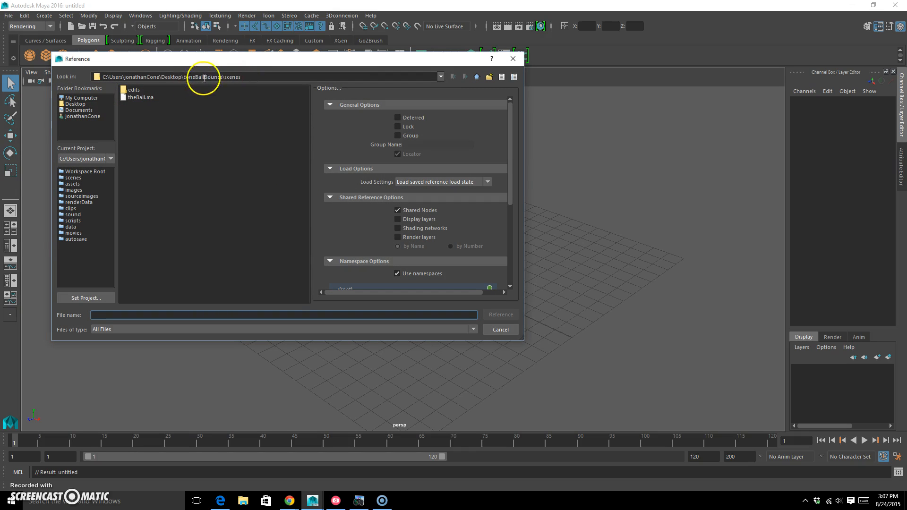
pyautogui.click(141, 97)
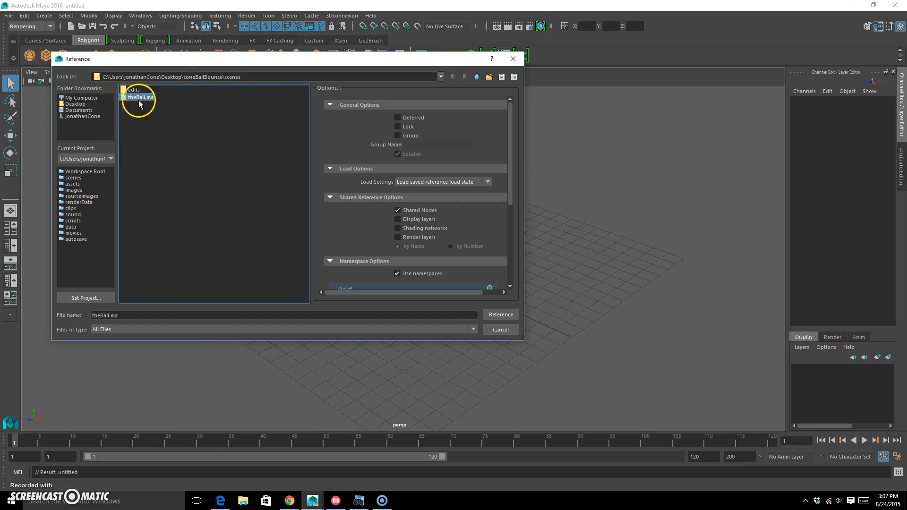
pyautogui.click(501, 315)
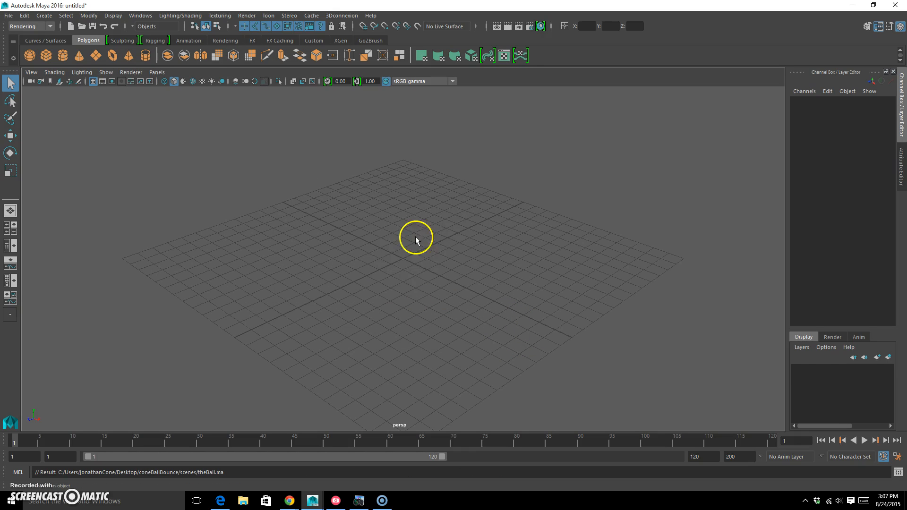
# Step: Turn on textured shading in the perspective view for the referenced ball
pyautogui.moveTo(411, 258); pyautogui.dragTo(402, 255)
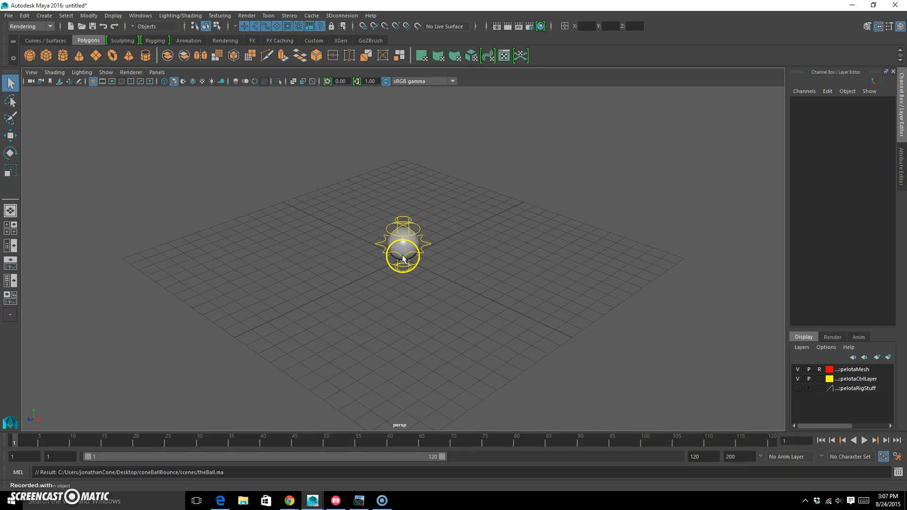
pyautogui.press('6')
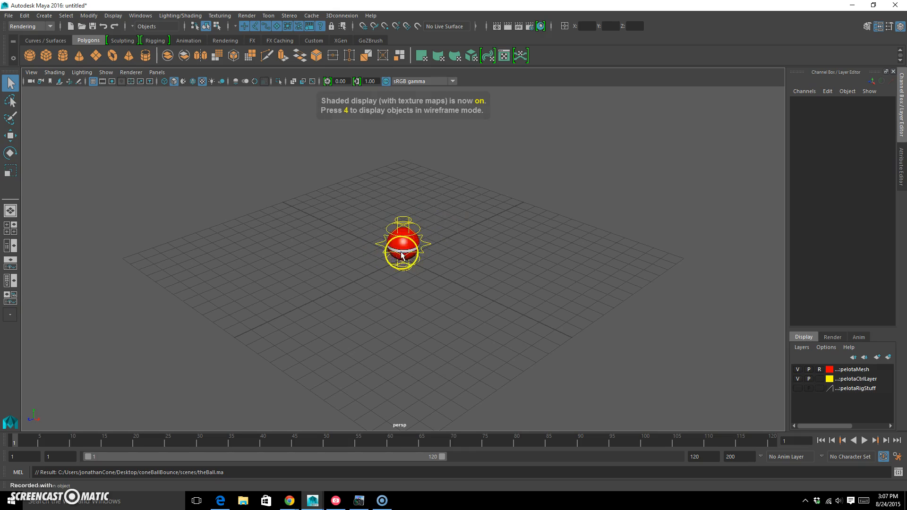
pyautogui.click(203, 81)
pyautogui.click(201, 82)
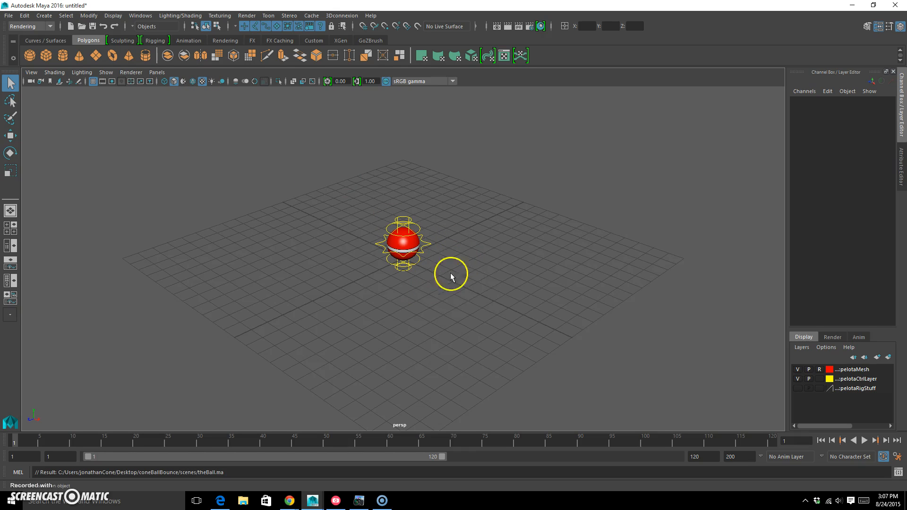
# Step: Create a polygon plane at the origin and scale it uniformly to about 63.45 as the floor under the ball
pyautogui.keyDown('alt'); pyautogui.moveTo(470, 290); pyautogui.dragTo(419, 249); pyautogui.keyUp('alt')
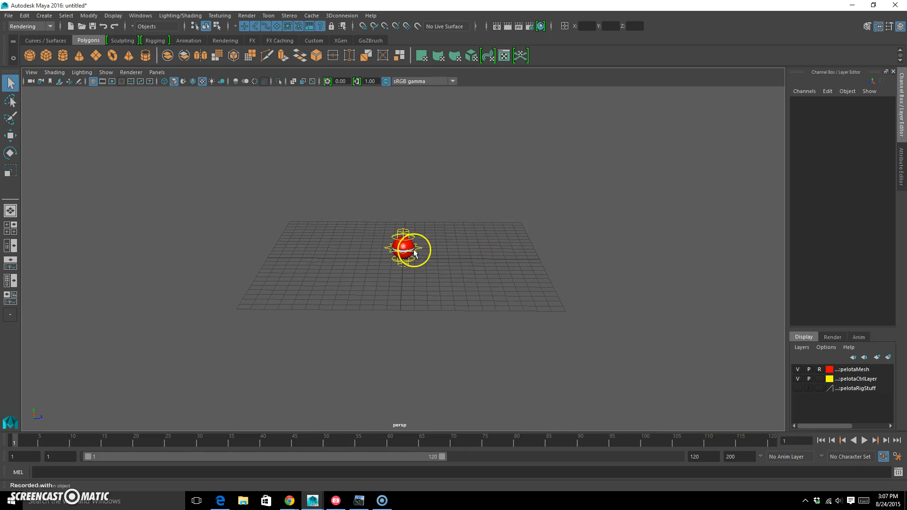
pyautogui.click(96, 56)
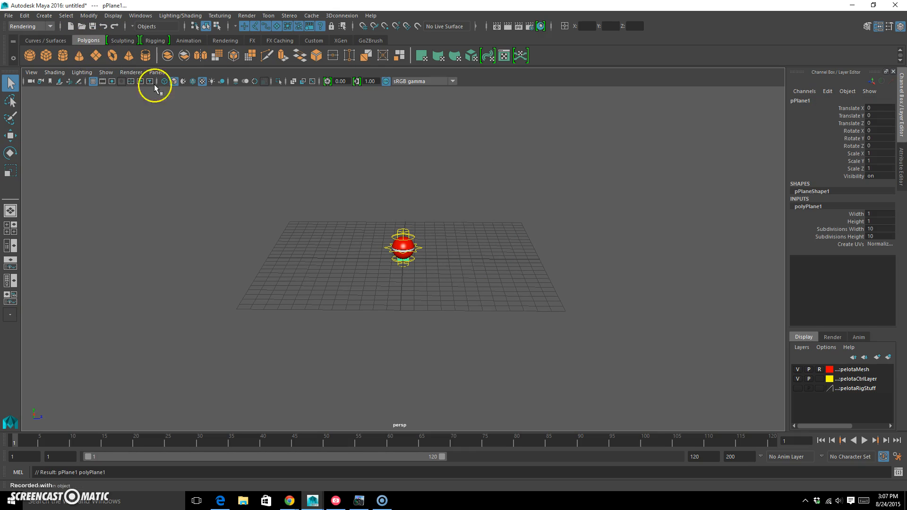
pyautogui.keyDown('alt'); pyautogui.moveTo(437, 282); pyautogui.dragTo(870, 218); pyautogui.keyUp('alt')
pyautogui.press('r')
pyautogui.click(405, 255)
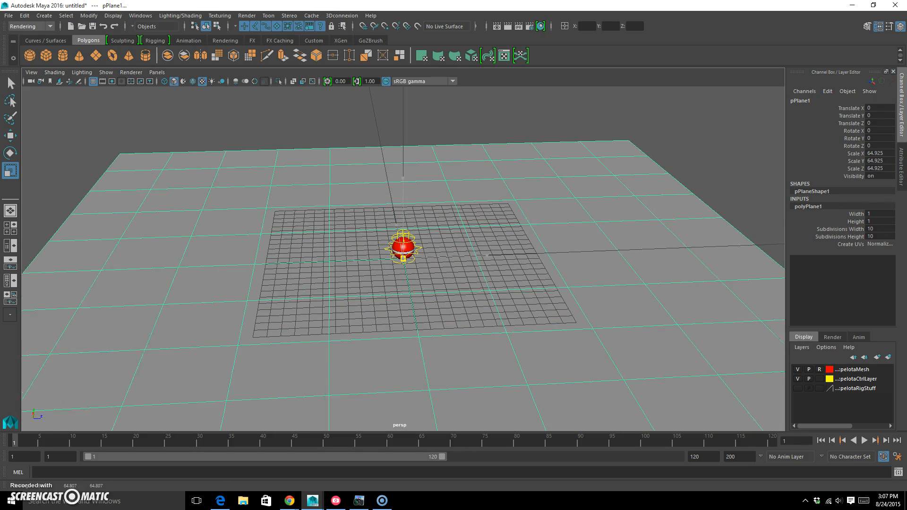
# Step: Hide the viewport grid and inspect the ball on the floor plane from a lower angle
pyautogui.click(93, 85)
pyautogui.keyDown('alt'); pyautogui.moveTo(415, 264); pyautogui.dragTo(452, 257); pyautogui.keyUp('alt')
pyautogui.click(540, 136)
pyautogui.click(490, 288)
pyautogui.keyDown('alt'); pyautogui.moveTo(490, 288); pyautogui.dragTo(463, 298); pyautogui.keyUp('alt')
pyautogui.keyDown('alt'); pyautogui.moveTo(367, 293); pyautogui.dragTo(425, 279); pyautogui.keyUp('alt')
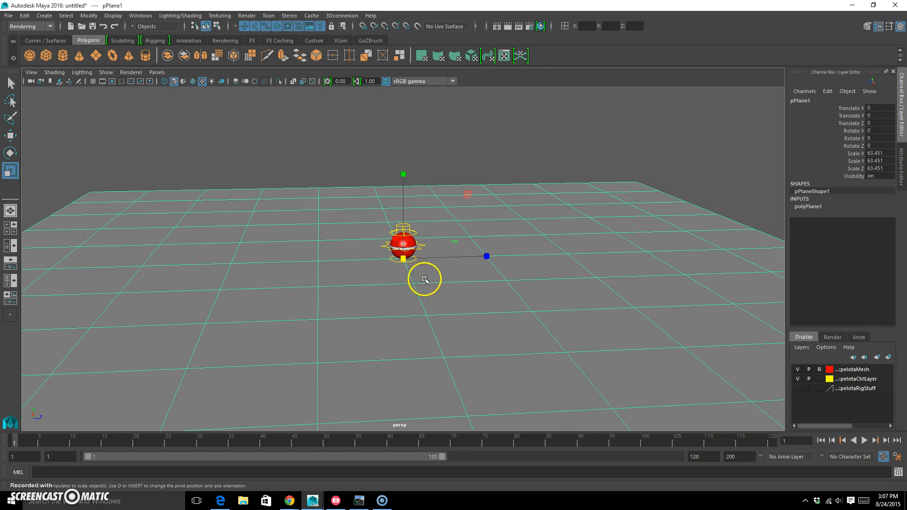
pyautogui.click(412, 237)
pyautogui.click(472, 203)
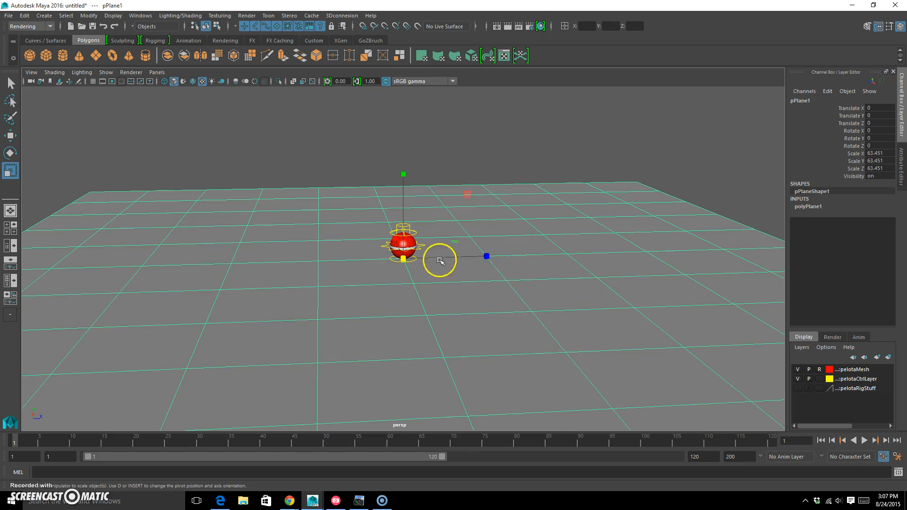
pyautogui.keyDown('alt'); pyautogui.moveTo(540, 269); pyautogui.dragTo(481, 264); pyautogui.keyUp('alt')
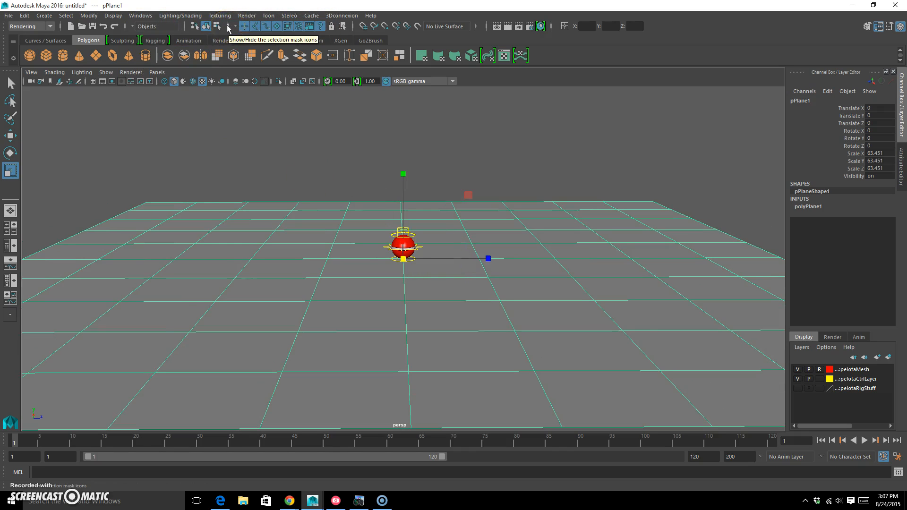
# Step: Hide the selection mask icons and show them again
pyautogui.click(227, 29)
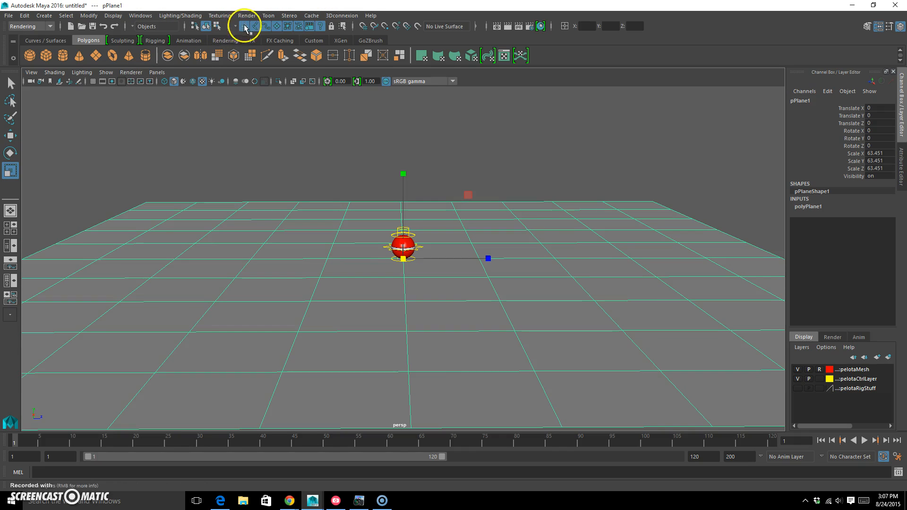
pyautogui.click(232, 26)
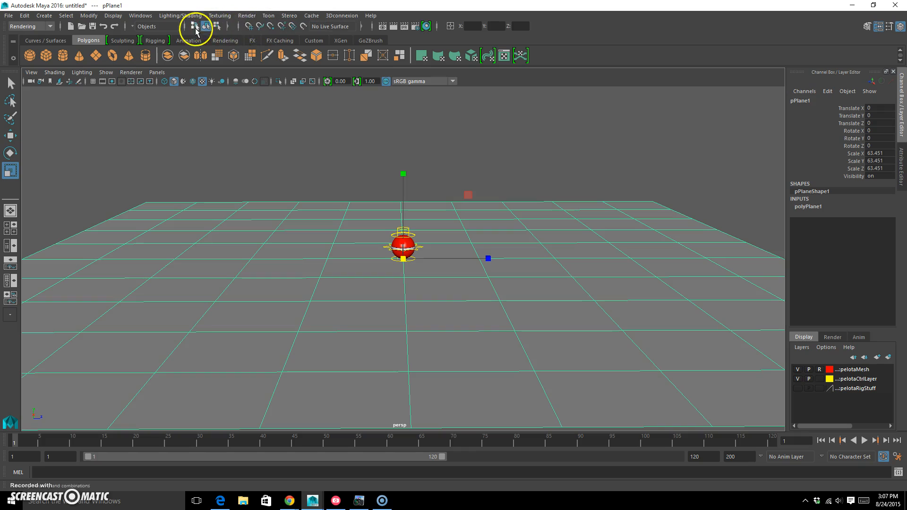
pyautogui.click(229, 26)
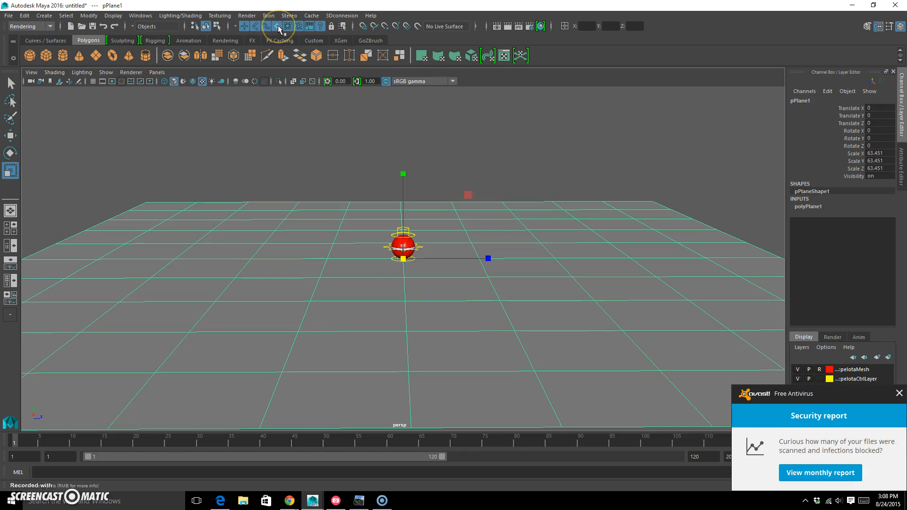
# Step: Dismiss the antivirus security report notification covering the layer list
pyautogui.click(900, 394)
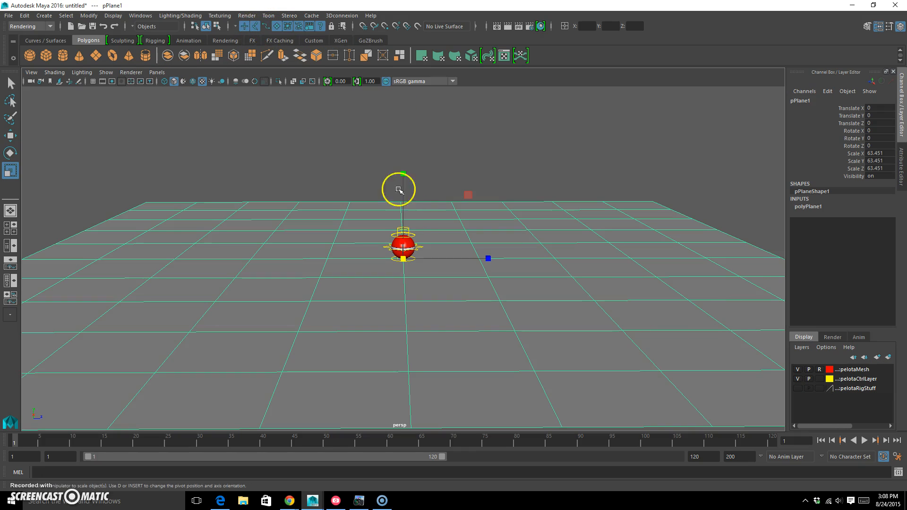
pyautogui.click(450, 167)
pyautogui.click(405, 240)
pyautogui.click(403, 242)
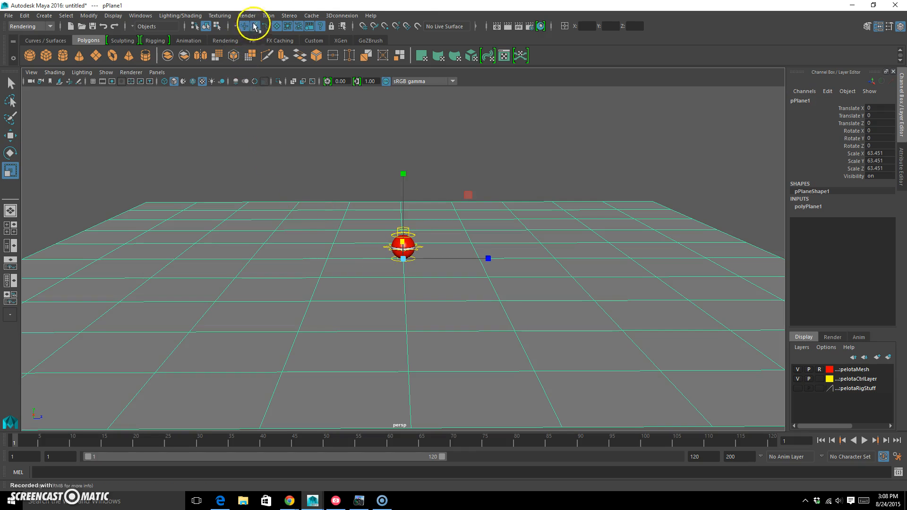
# Step: Turn off the selection mask for surfaces, deselect the floor plane and test a marquee selection over it
pyautogui.click(278, 26)
pyautogui.click(304, 226)
pyautogui.moveTo(270, 329); pyautogui.dragTo(234, 190)
pyautogui.moveTo(208, 278); pyautogui.dragTo(193, 213)
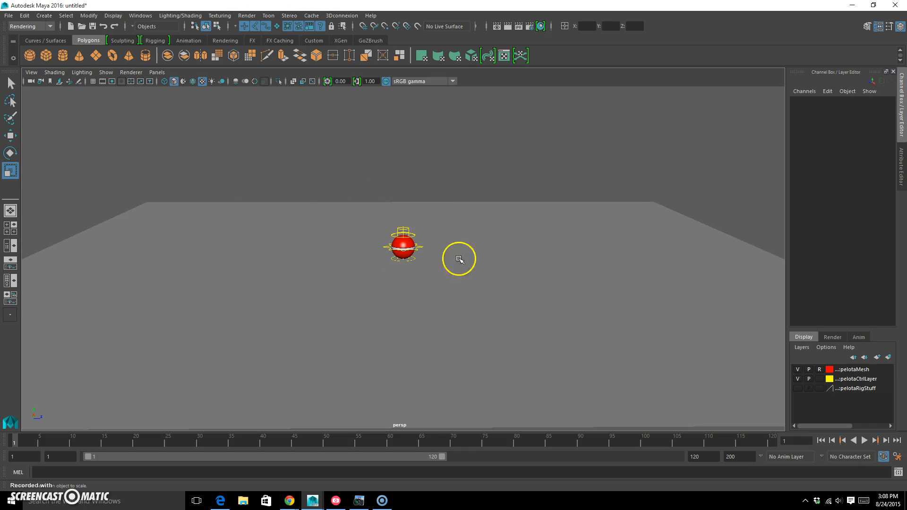
# Step: Test selecting the ball's master control over the floor plane and clear the selection
pyautogui.click(419, 246)
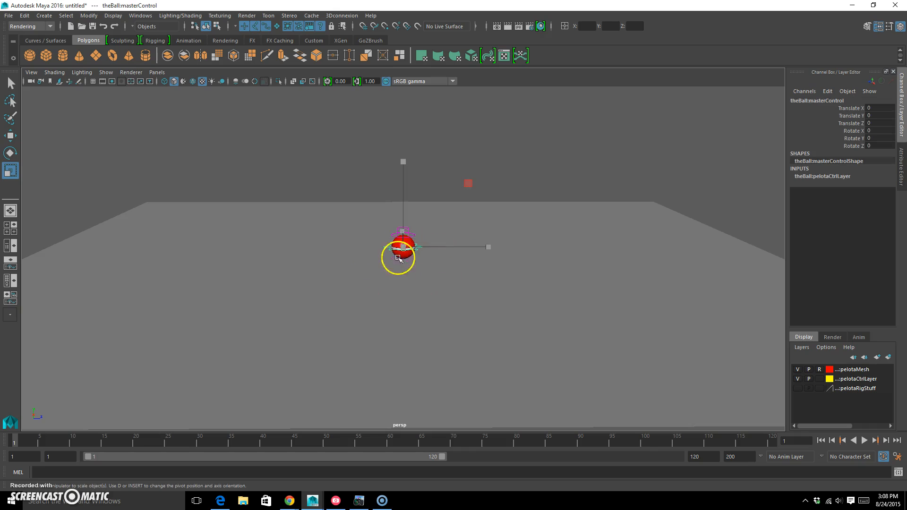
pyautogui.click(540, 120)
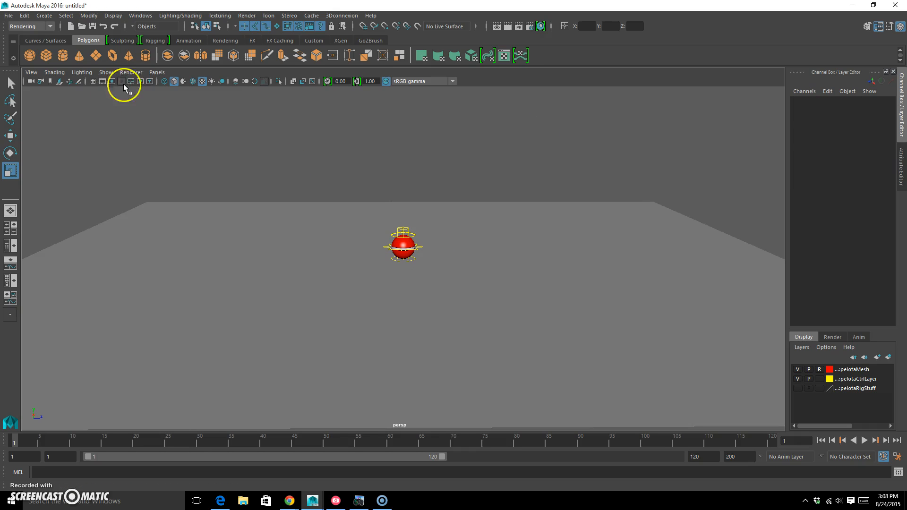
# Step: Switch to the combined perspective and Graph Editor layout and maximize the perspective view
pyautogui.click(11, 264)
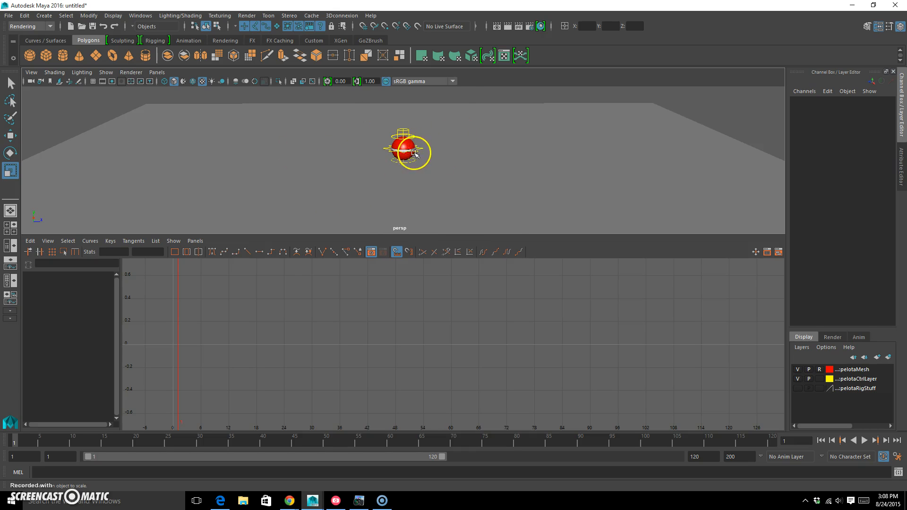
pyautogui.press('space')
# Step: Move the ball's master control to about Translate Y 10.43 and Z -21.15 and key it at frame 1
pyautogui.click(419, 247)
pyautogui.moveTo(414, 255)
pyautogui.keyDown('alt'); pyautogui.mouseDown()
pyautogui.moveTo(381, 257)
pyautogui.moveTo(411, 265)
pyautogui.mouseUp(); pyautogui.keyUp('alt')
pyautogui.press('w')
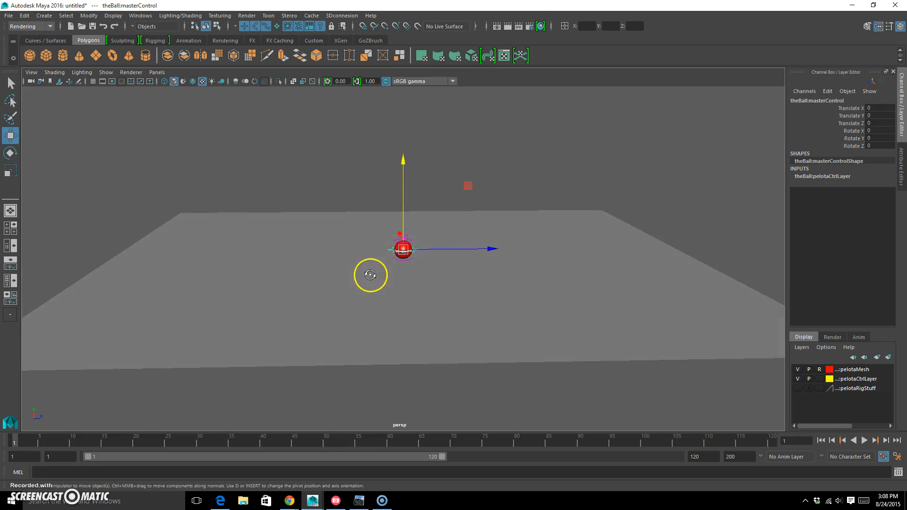
pyautogui.keyDown('alt'); pyautogui.moveTo(499, 233); pyautogui.dragTo(225, 65); pyautogui.keyUp('alt')
pyautogui.keyDown('alt'); pyautogui.moveTo(245, 215); pyautogui.dragTo(296, 213); pyautogui.keyUp('alt')
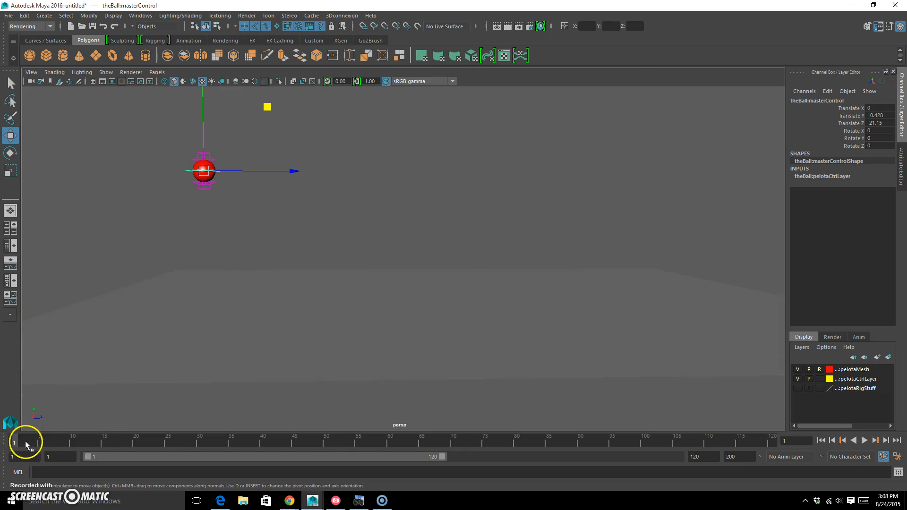
pyautogui.press('s')
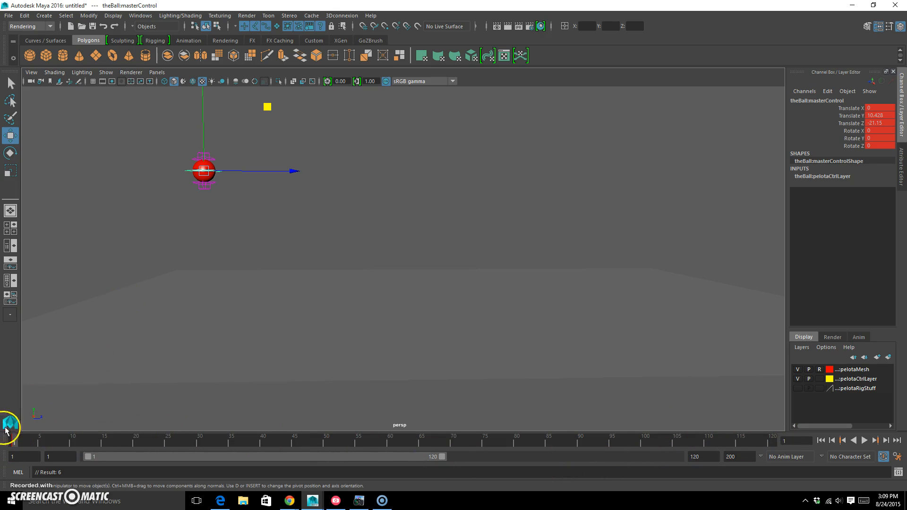
# Step: At frame 12, key the ball on the floor with Translate Y 0 and Translate Z about -17.73
pyautogui.hotkey('alt', 'v')
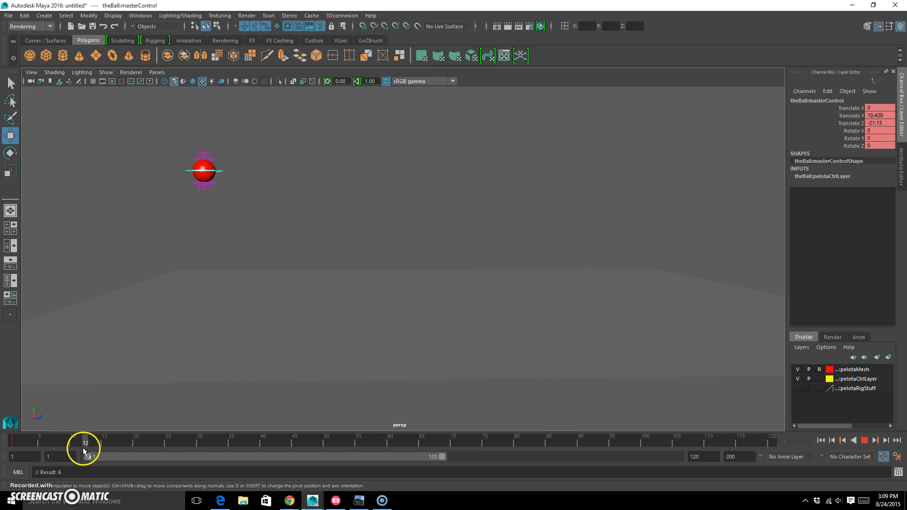
pyautogui.hotkey('alt', 'v')
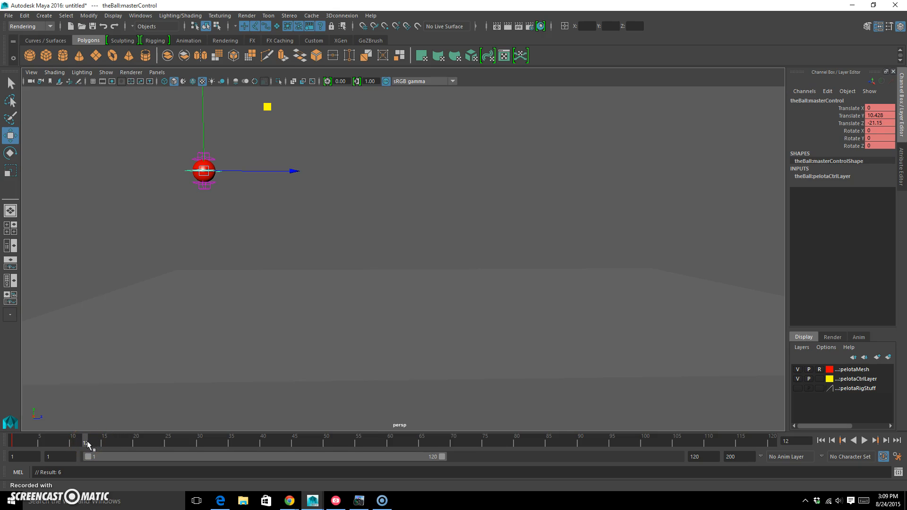
pyautogui.moveTo(267, 106); pyautogui.dragTo(304, 224, button='middle')
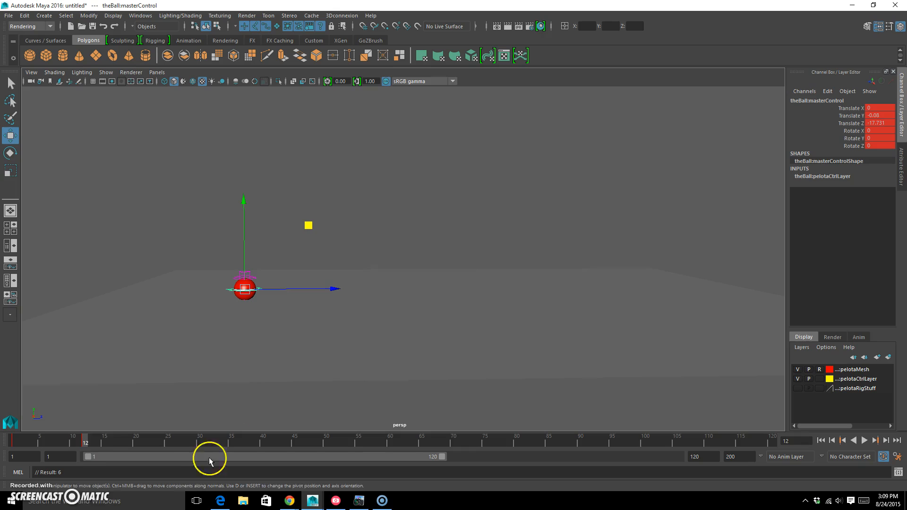
pyautogui.doubleClick(879, 116)
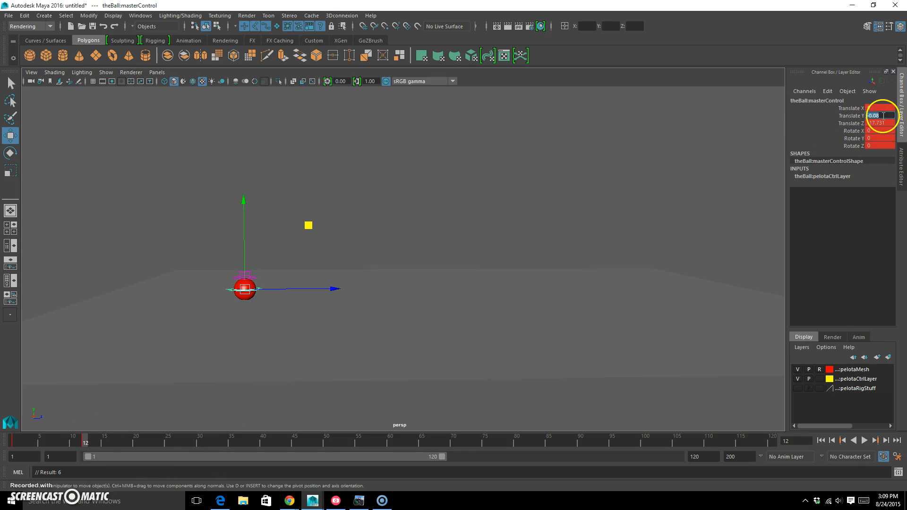
pyautogui.press('Return')
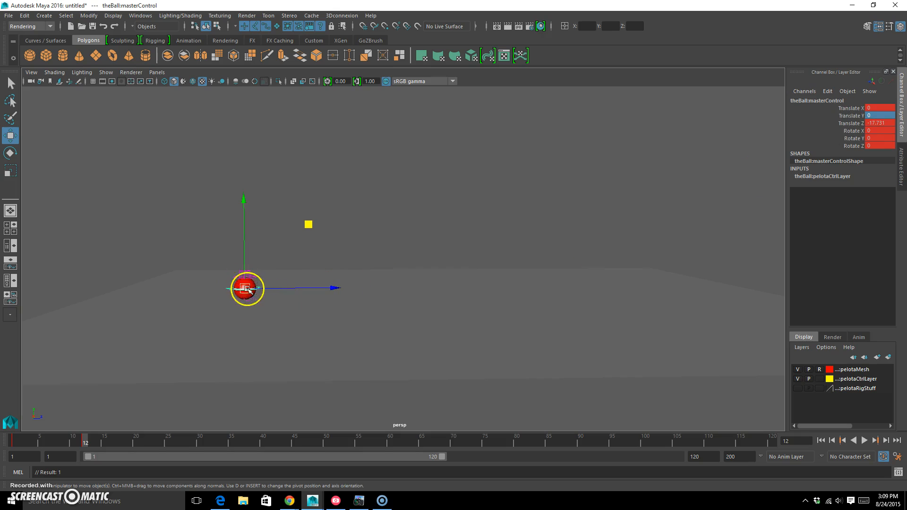
# Step: At frame 24, raise the ball to about Translate Y 5.58 and Z -14.55 and key it
pyautogui.moveTo(87, 444); pyautogui.dragTo(95, 444)
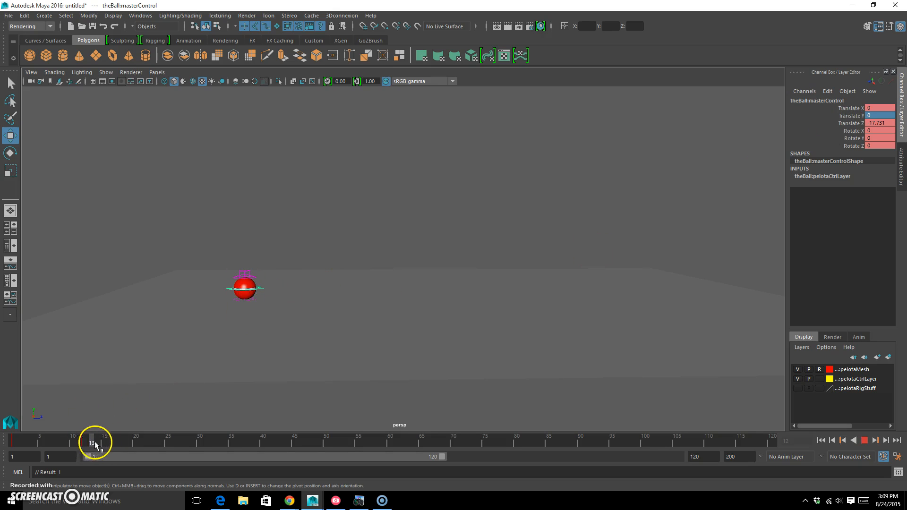
pyautogui.moveTo(161, 444); pyautogui.dragTo(161, 444)
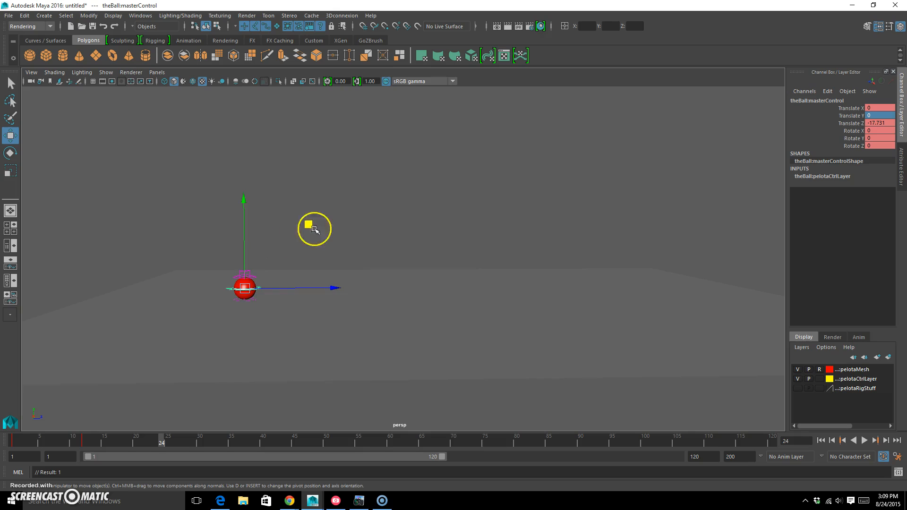
pyautogui.moveTo(308, 225); pyautogui.dragTo(345, 162, button='middle')
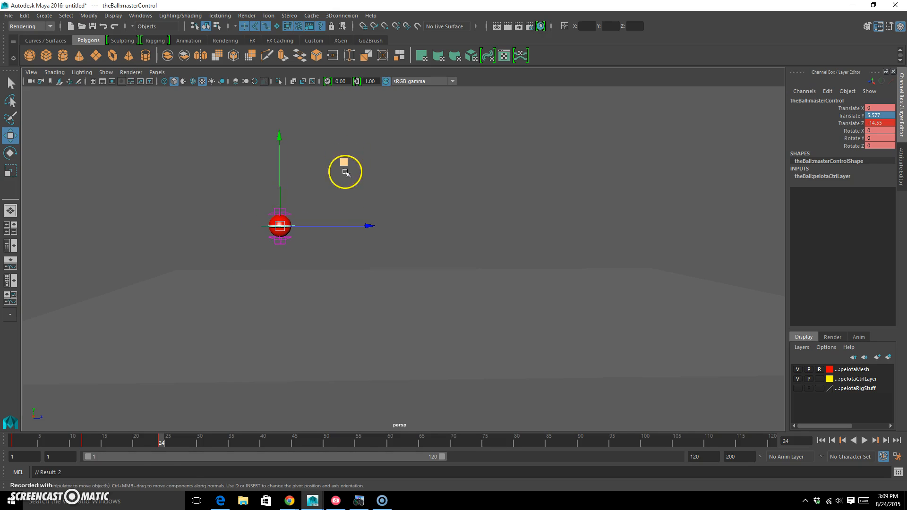
pyautogui.press('s')
# Step: At frame 34, key the ball back on the floor with Translate Y 0 and Z about -11.58
pyautogui.moveTo(162, 443); pyautogui.dragTo(225, 443)
pyautogui.moveTo(344, 162); pyautogui.dragTo(378, 226, button='middle')
pyautogui.write('0')
pyautogui.press('Return')
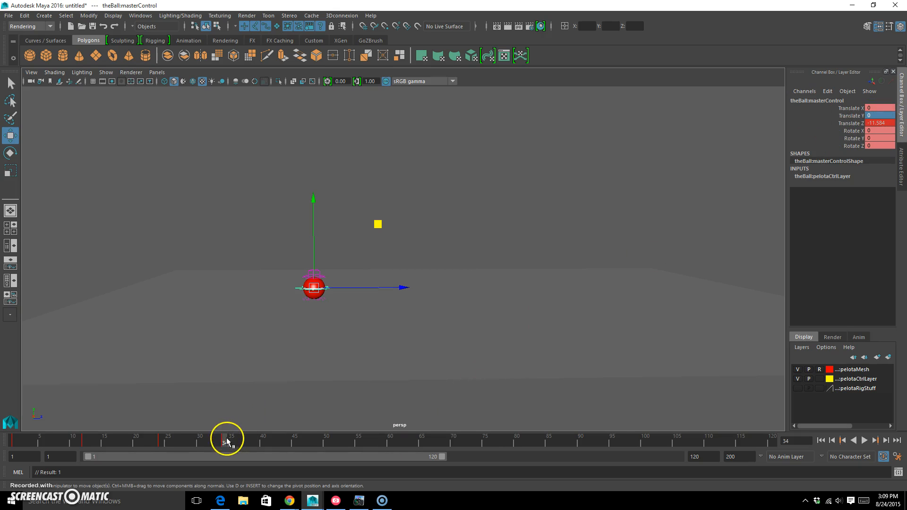
# Step: At frame 44, raise the ball to about Translate Y 4.05 and Z -8.62 and key it
pyautogui.hotkey('alt', 'v')
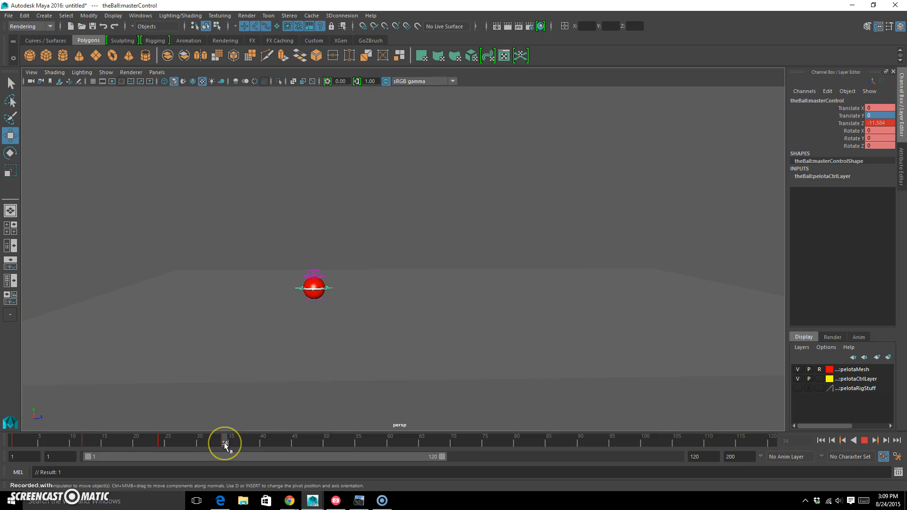
pyautogui.moveTo(225, 443); pyautogui.dragTo(288, 444)
pyautogui.moveTo(379, 225); pyautogui.dragTo(415, 178, button='middle')
pyautogui.moveTo(416, 178); pyautogui.dragTo(411, 179)
pyautogui.press('s')
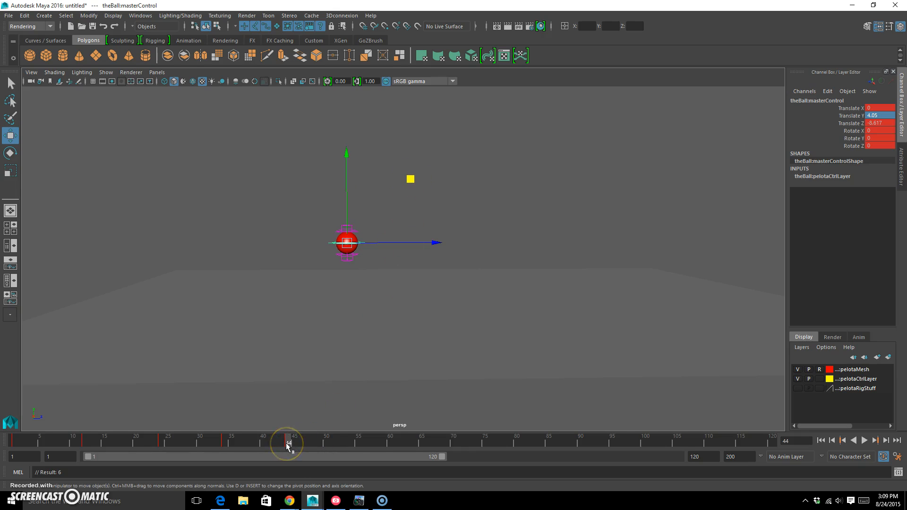
# Step: At frame 52, lower the ball to the floor at about Translate Y -0.09 and Z -6.27 and key it
pyautogui.moveTo(290, 445); pyautogui.dragTo(336, 447)
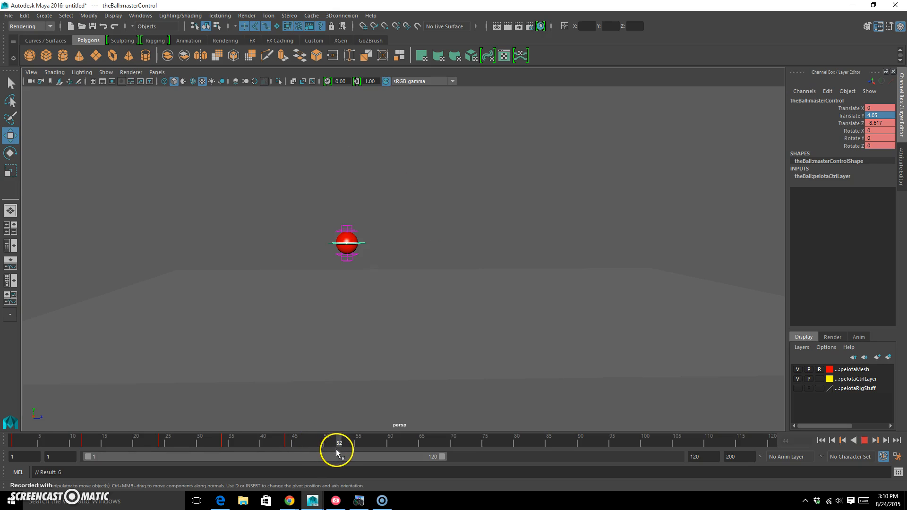
pyautogui.moveTo(413, 186); pyautogui.dragTo(437, 225, button='middle')
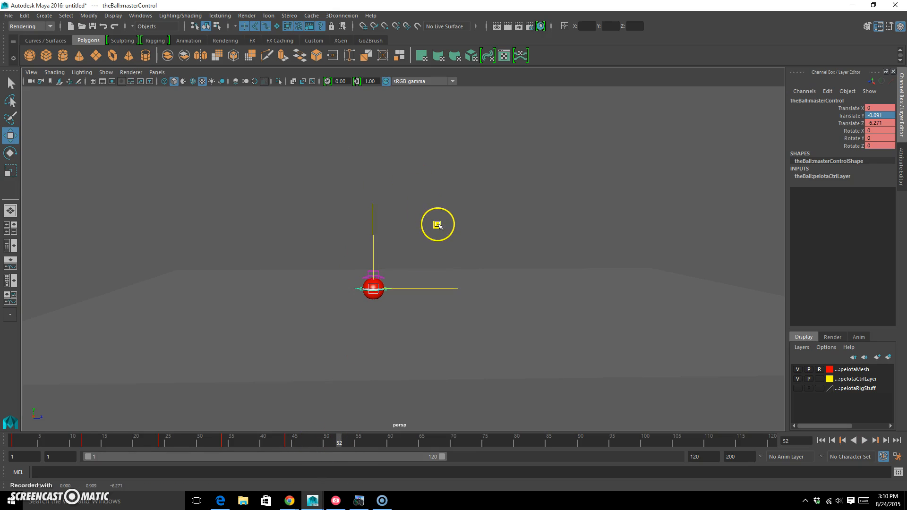
pyautogui.press('s')
# Step: At frame 60, raise the ball to about Translate Y 2.41 and Z -4.79 and key it
pyautogui.moveTo(338, 442); pyautogui.dragTo(362, 443)
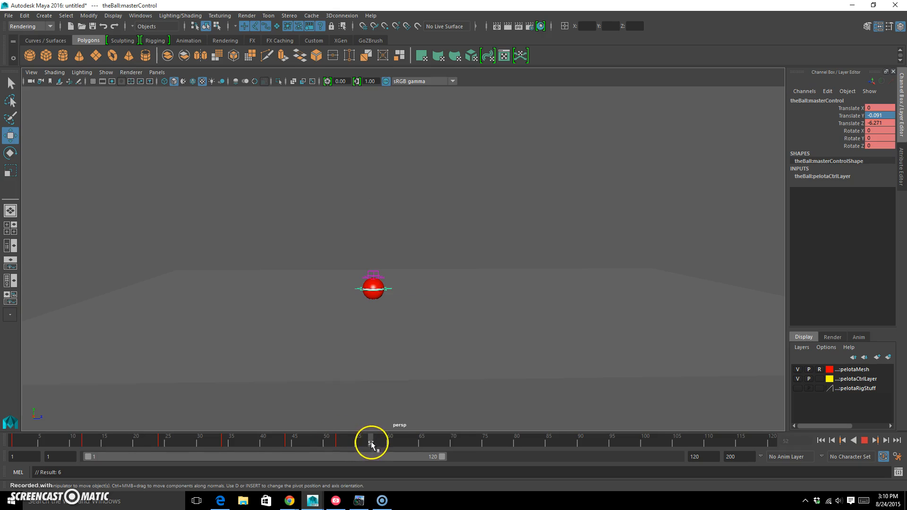
pyautogui.moveTo(390, 444); pyautogui.dragTo(390, 443)
pyautogui.moveTo(437, 225); pyautogui.dragTo(453, 197, button='middle')
pyautogui.press('s')
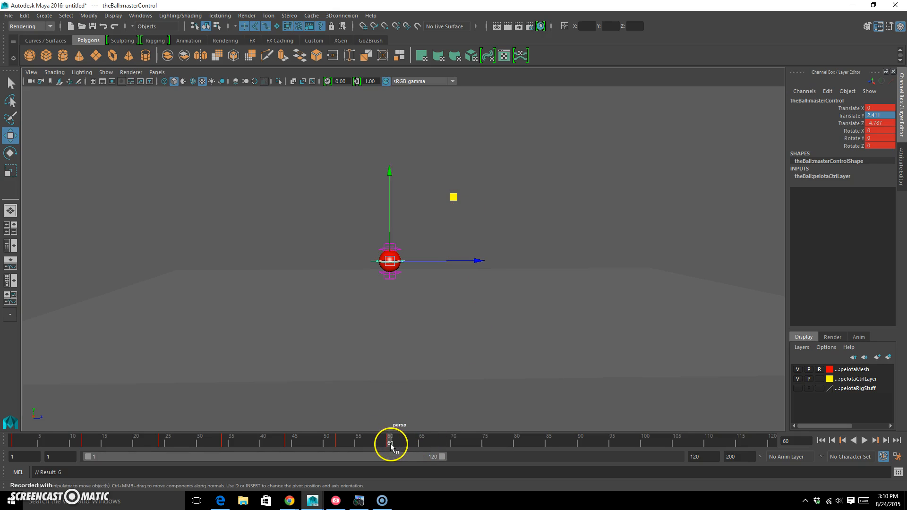
# Step: At frame 66, lower the ball to the floor at about Translate Y -0.09 and Z -3.23 and key it
pyautogui.hotkey('alt', 'v')
pyautogui.hotkey('alt', 'v')
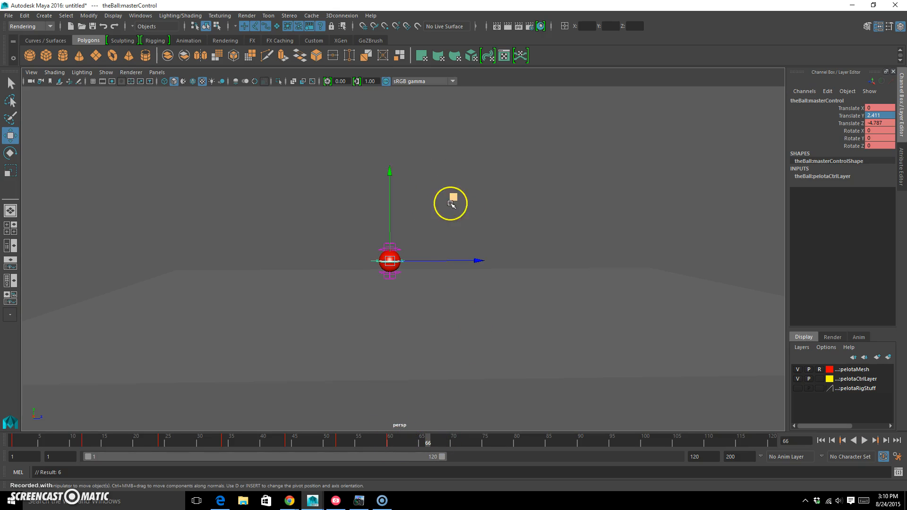
pyautogui.moveTo(454, 197); pyautogui.dragTo(471, 226, button='middle')
pyautogui.press('s')
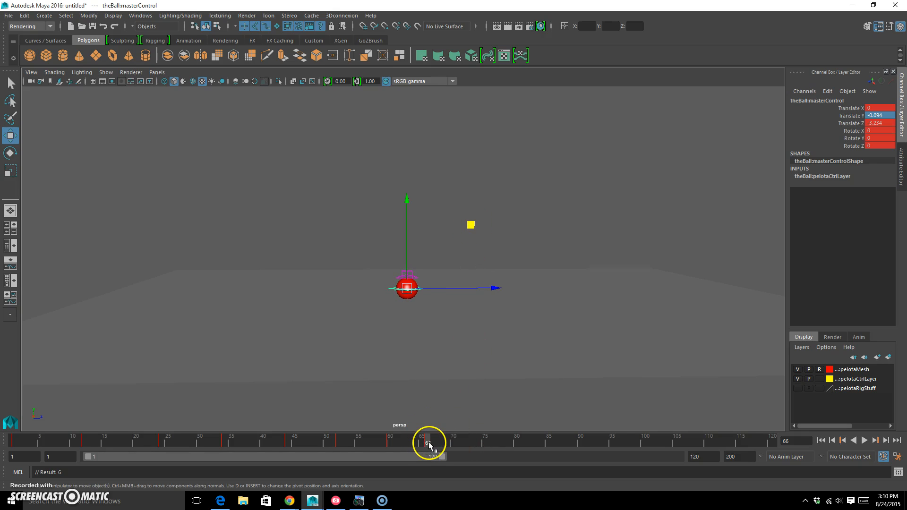
# Step: At frame 72, raise the ball to about Translate Y 2.75 and Z -1.5 and key it
pyautogui.hotkey('alt', 'v')
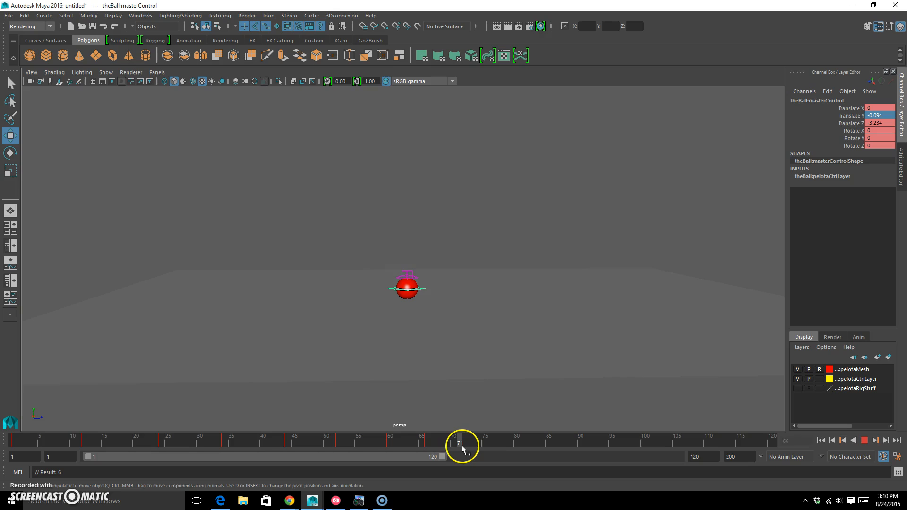
pyautogui.hotkey('alt', 'v')
pyautogui.moveTo(469, 225); pyautogui.dragTo(490, 193, button='middle')
pyautogui.press('s')
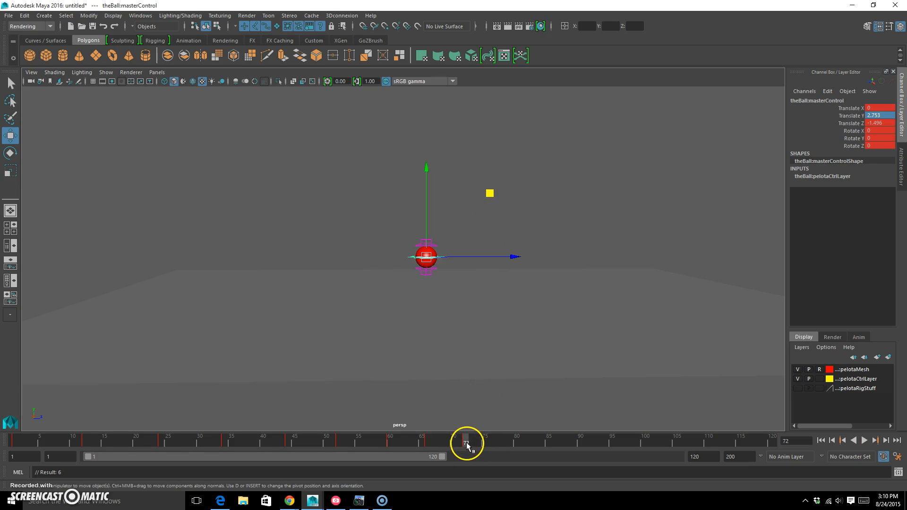
# Step: At frame 76, key the ball on the floor at about Translate Y -0.23 and Z 0.21
pyautogui.hotkey('alt', 'v')
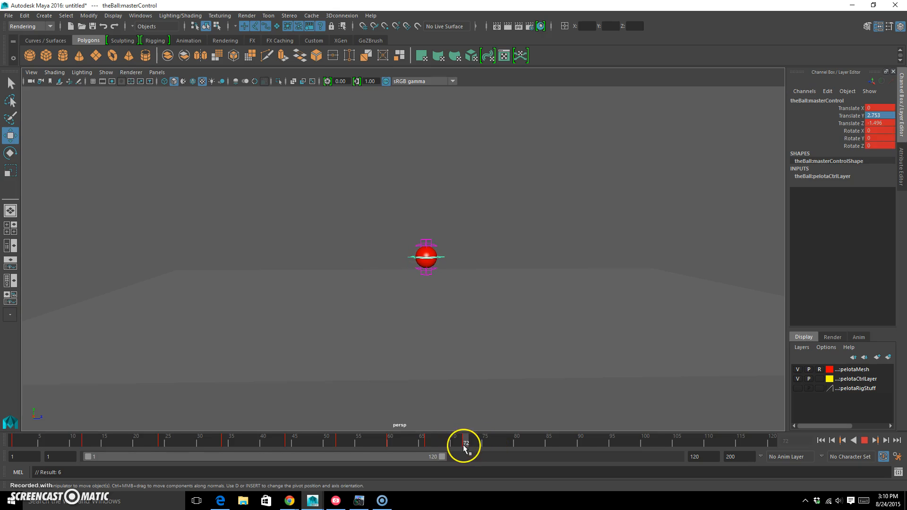
pyautogui.click(503, 445)
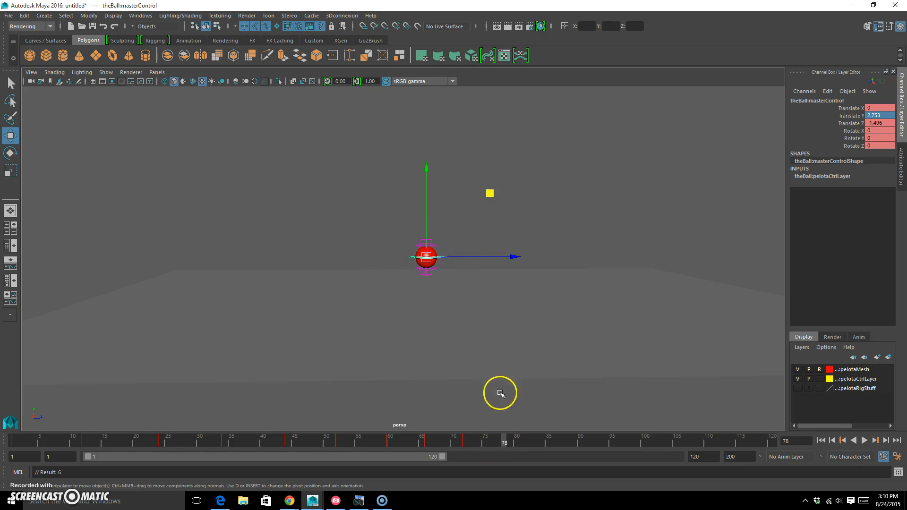
pyautogui.moveTo(504, 443); pyautogui.dragTo(488, 447)
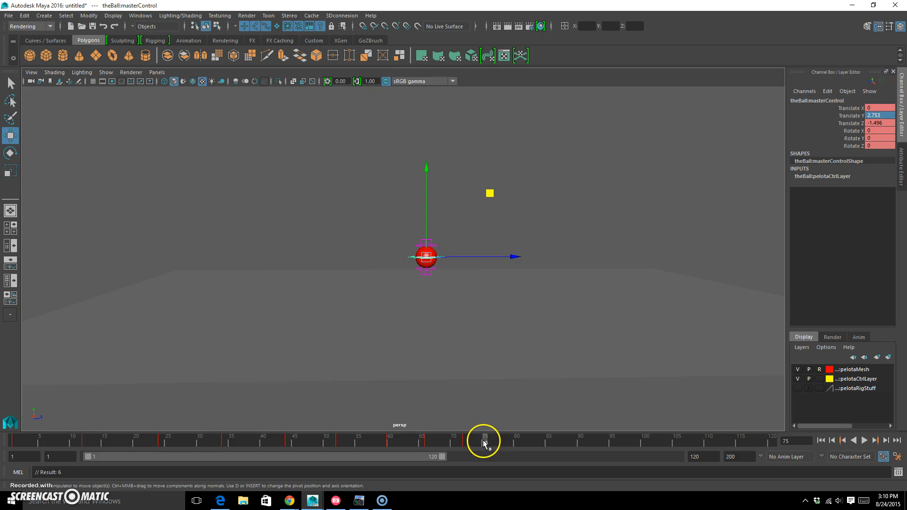
pyautogui.click(492, 444)
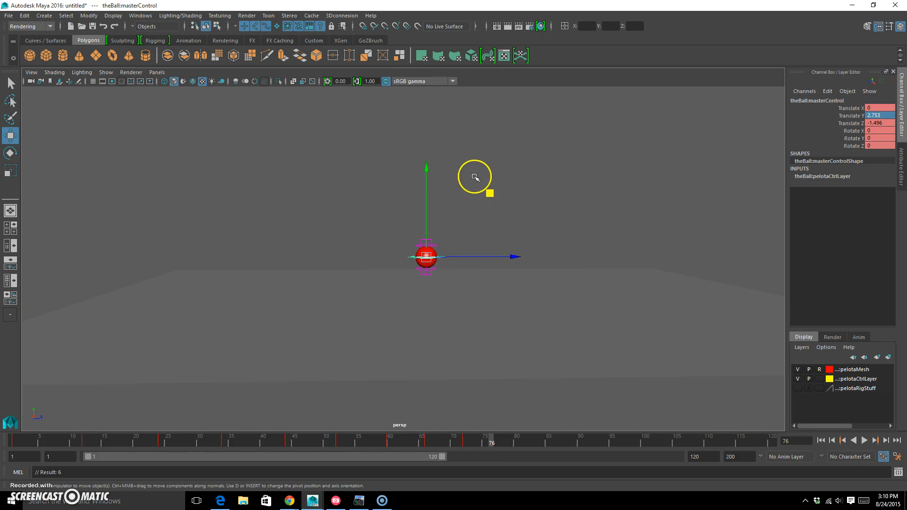
pyautogui.moveTo(489, 198); pyautogui.dragTo(509, 230, button='middle')
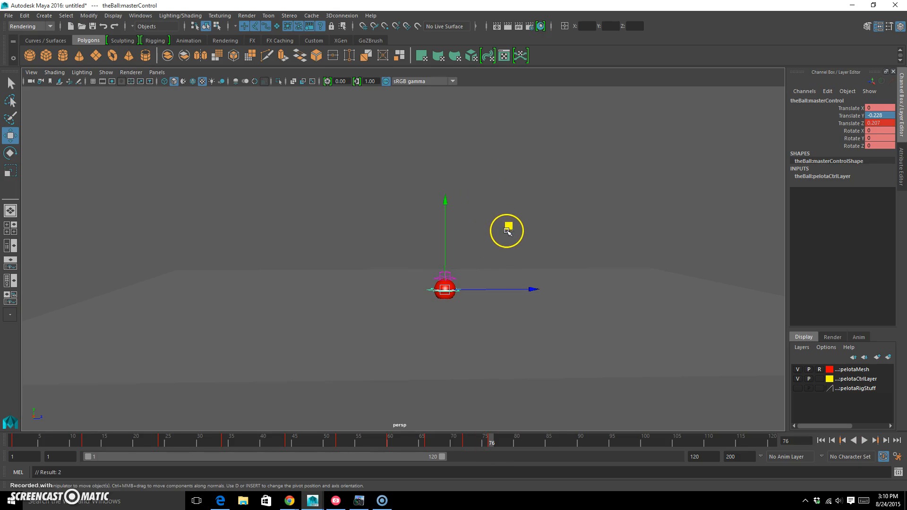
# Step: At frame 80, raise the ball to about Translate Y 1.52 and Z 1.83 and key it
pyautogui.moveTo(492, 445); pyautogui.dragTo(517, 442)
pyautogui.moveTo(505, 228); pyautogui.dragTo(528, 206, button='middle')
pyautogui.press('s')
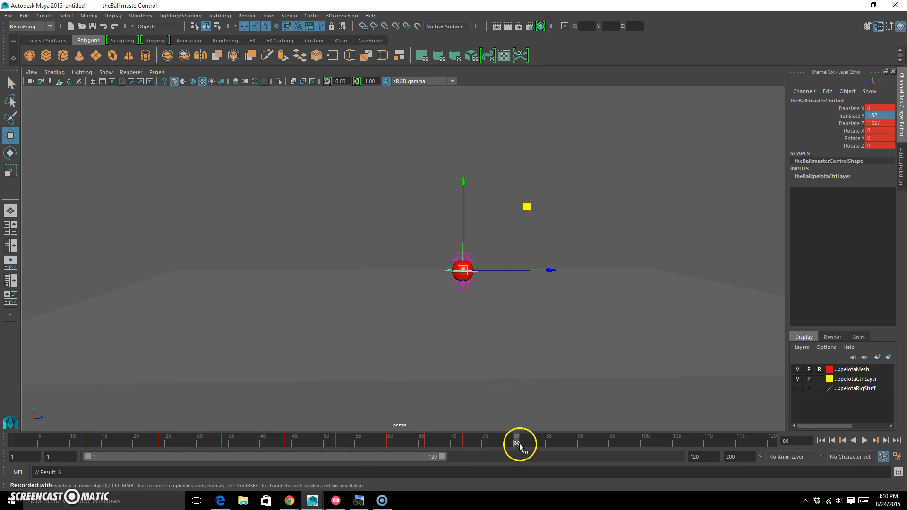
# Step: At frame 83, lower the ball forward onto the floor and key it
pyautogui.hotkey('alt', 'v')
# Step: At frame 88, lower the ball slightly forward onto the floor for the last contact and key it
pyautogui.hotkey('alt', 'v')
pyautogui.moveTo(526, 203); pyautogui.dragTo(538, 226, button='middle')
pyautogui.press('s')
# Step: At frame 86, raise the ball slightly forward into a small hop and key it
pyautogui.moveTo(540, 445); pyautogui.dragTo(554, 441)
pyautogui.moveTo(541, 222); pyautogui.dragTo(547, 217, button='middle')
pyautogui.press('s')
pyautogui.moveTo(551, 446); pyautogui.dragTo(570, 443)
pyautogui.hotkey('alt', 'v')
pyautogui.moveTo(551, 219); pyautogui.dragTo(556, 226, button='middle')
pyautogui.press('s')
# Step: At frame 120, move the ball along the floor to about Translate Z 24.9 and key it
pyautogui.moveTo(569, 438); pyautogui.dragTo(811, 422)
pyautogui.moveTo(575, 287); pyautogui.dragTo(793, 255)
pyautogui.press('s')
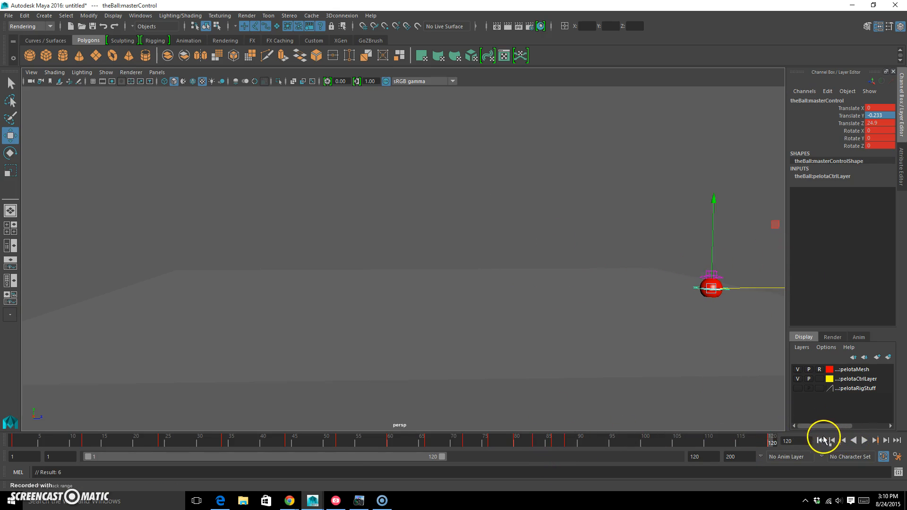
# Step: Play the bounce animation from frame 1 to review the ball's motion, and stop the playback
pyautogui.click(821, 440)
pyautogui.click(865, 440)
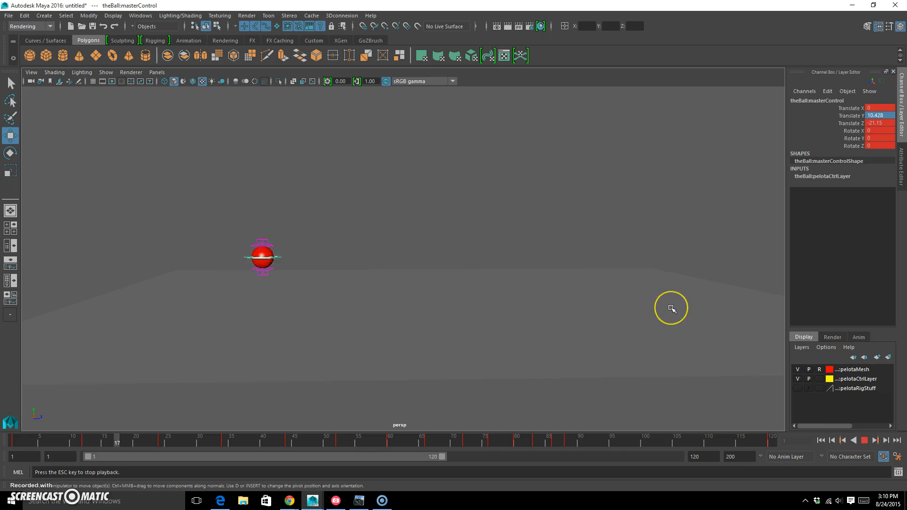
pyautogui.click(864, 441)
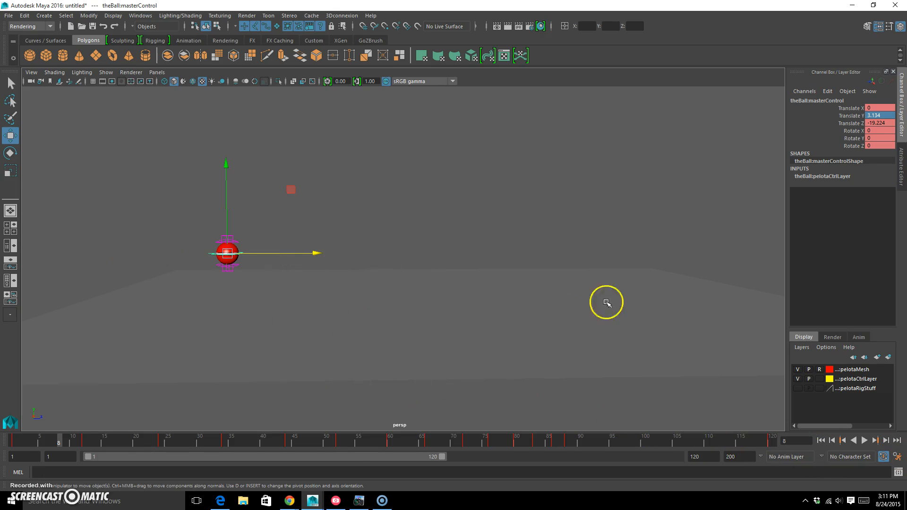
pyautogui.hotkey('alt', 'v')
pyautogui.hotkey('alt', 'v')
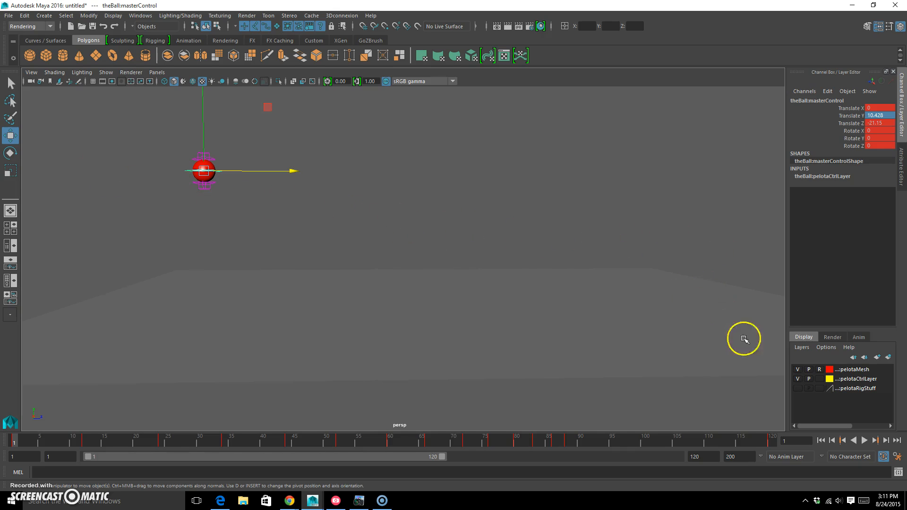
pyautogui.press('space')
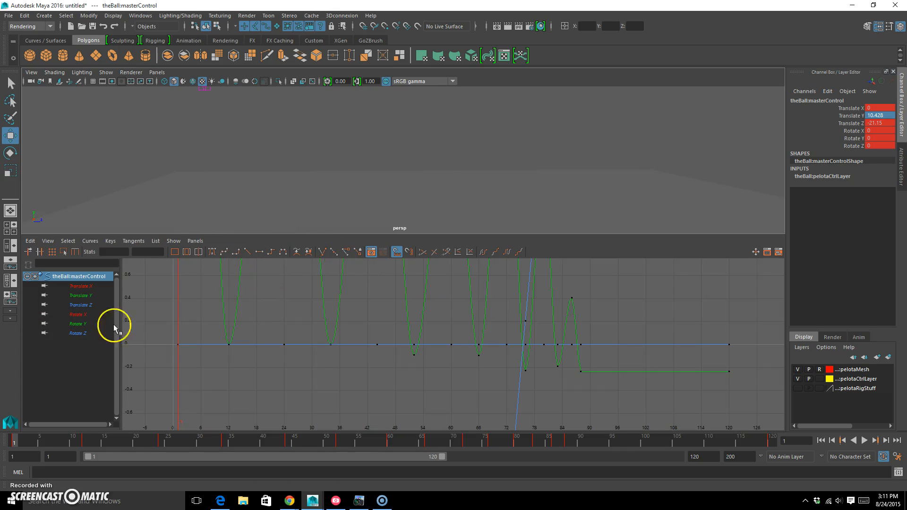
pyautogui.press('space')
pyautogui.click(310, 196)
pyautogui.click(208, 171)
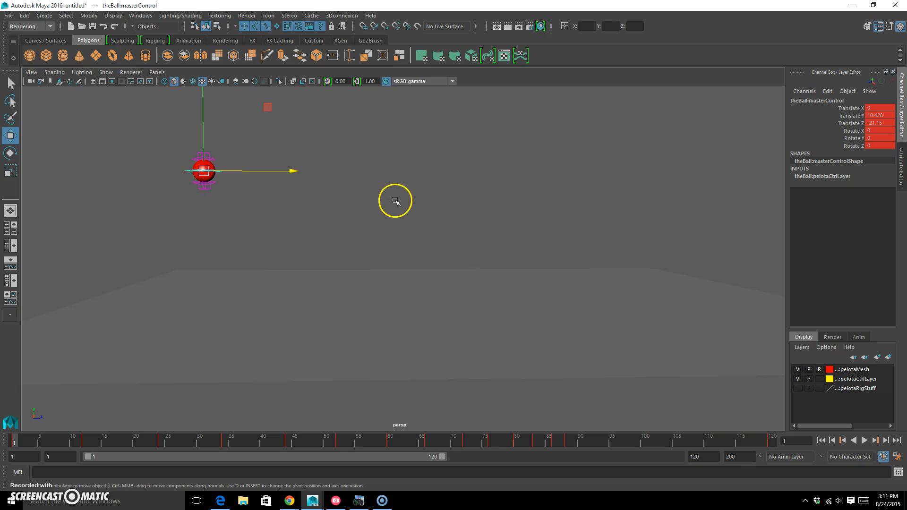
pyautogui.keyDown('alt'); pyautogui.moveTo(395, 201); pyautogui.dragTo(391, 199); pyautogui.keyUp('alt')
pyautogui.click(205, 172)
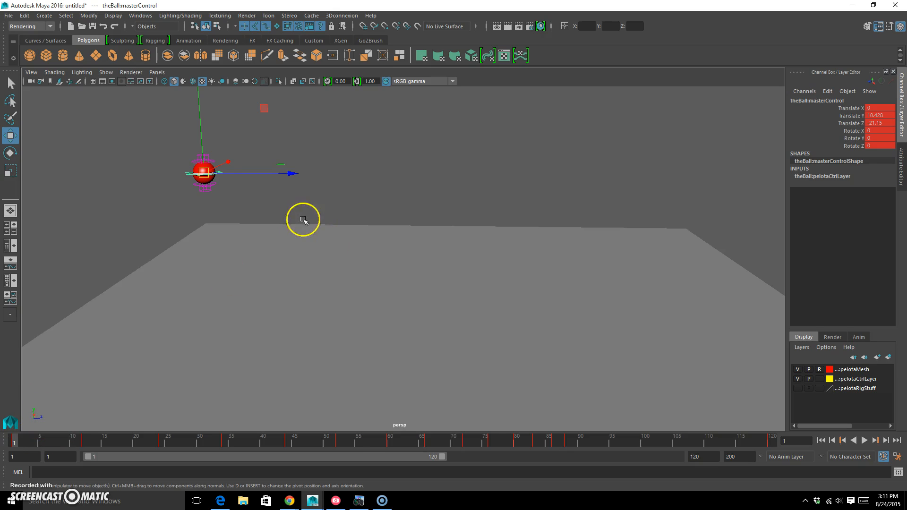
pyautogui.keyDown('alt'); pyautogui.moveTo(304, 220); pyautogui.dragTo(311, 216); pyautogui.keyUp('alt')
pyautogui.press('super')
pyautogui.click(431, 182)
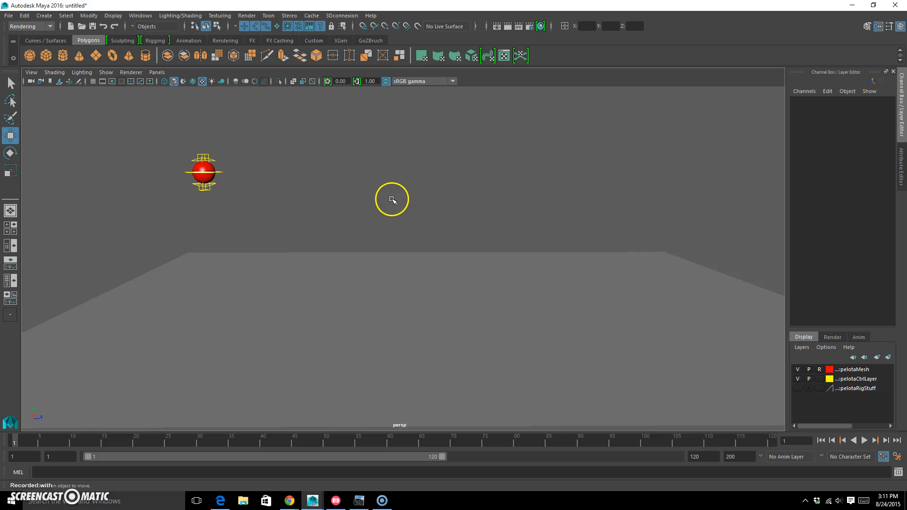
# Step: Show the Graph Editor together with the perspective view and select the ball's master control to display its animation curves
pyautogui.press('space')
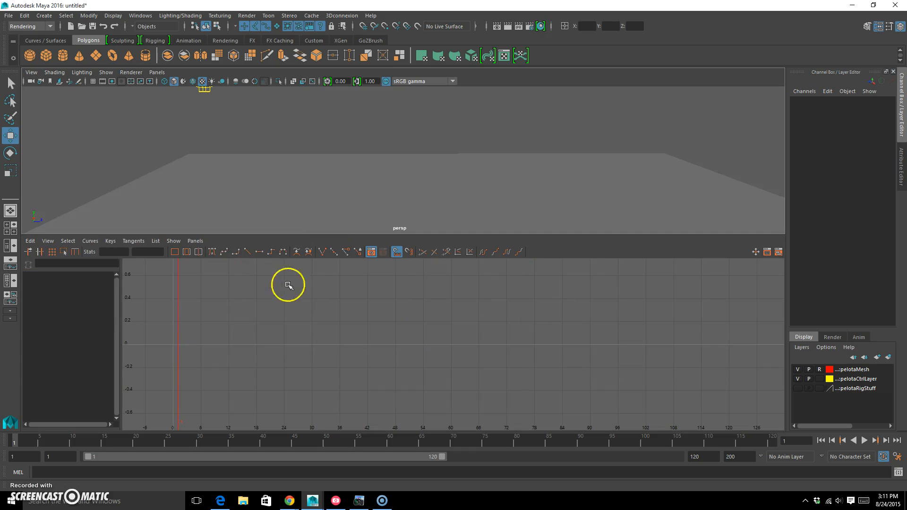
pyautogui.keyDown('alt'); pyautogui.moveTo(246, 142); pyautogui.dragTo(259, 184, button='middle'); pyautogui.keyUp('alt')
pyautogui.press('super')
pyautogui.click(234, 124)
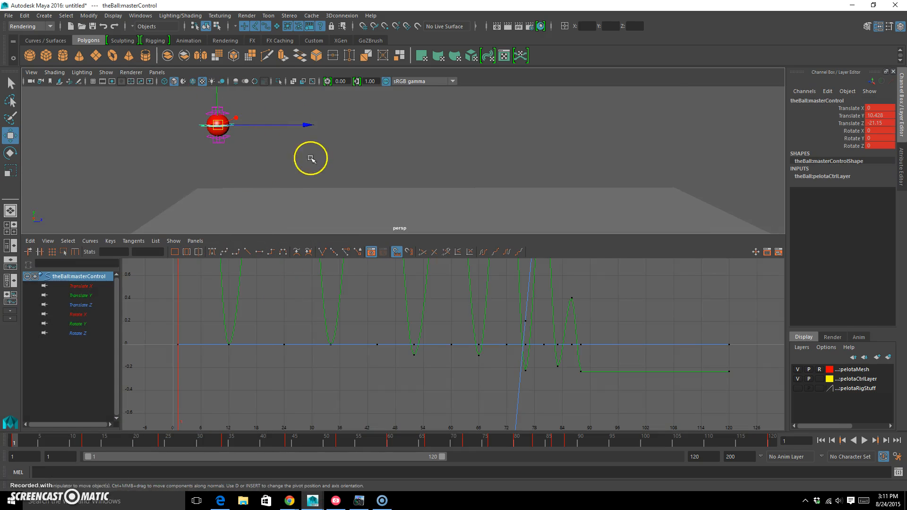
# Step: Isolate the Translate Z curve and delete all its keys between the first at frame 1 and the last at frame 120
pyautogui.click(81, 305)
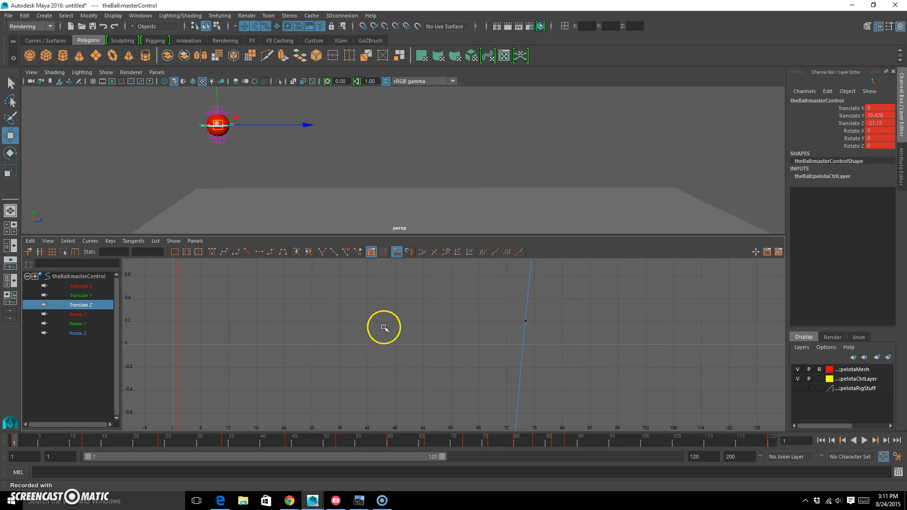
pyautogui.press('f')
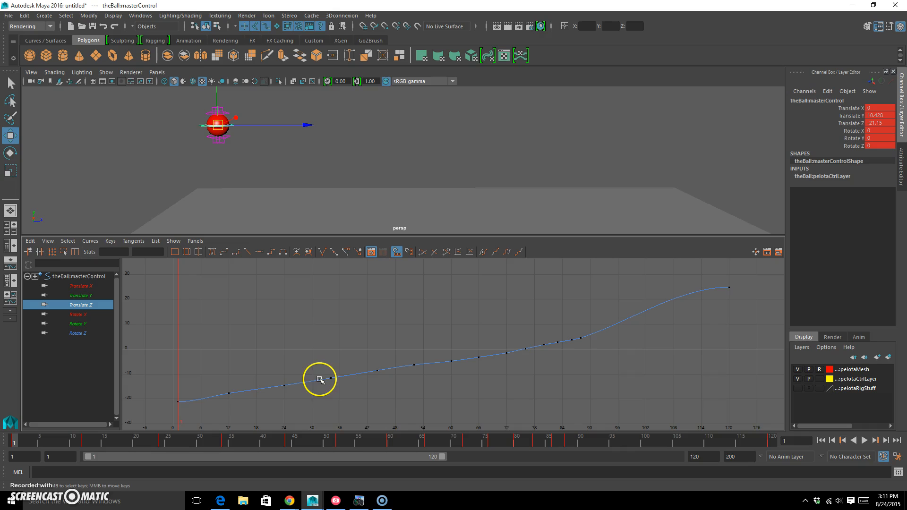
pyautogui.moveTo(205, 410); pyautogui.dragTo(659, 296)
pyautogui.press('Delete')
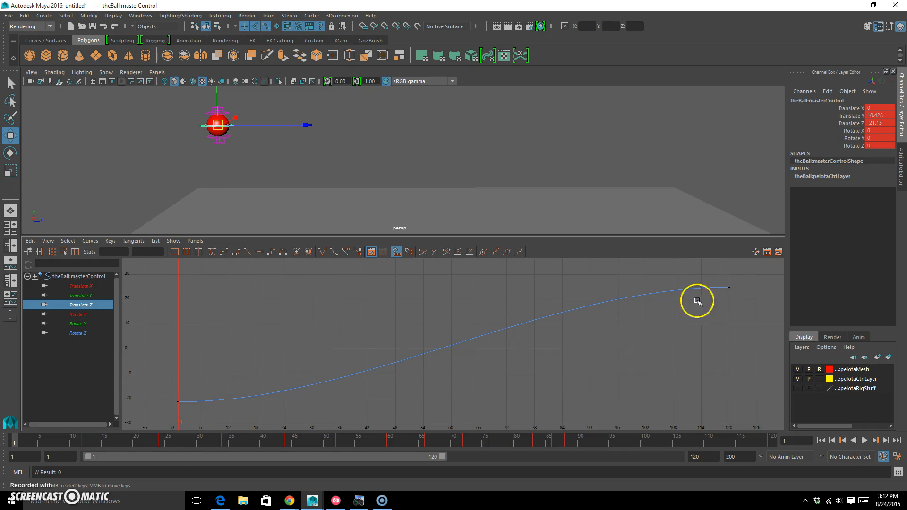
# Step: Give the Translate Z key at frame 1 a linear tangent, raise its outgoing handle slightly, and select the key at frame 120
pyautogui.moveTo(151, 363); pyautogui.dragTo(206, 426)
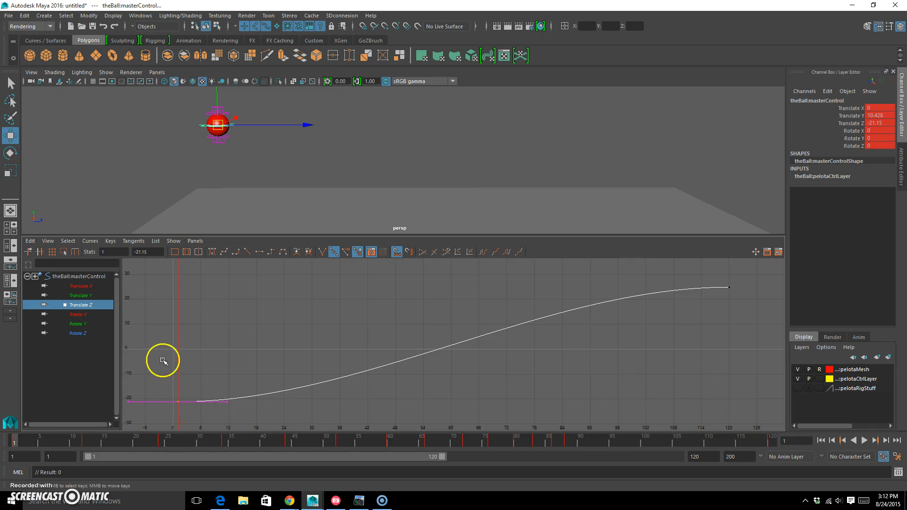
pyautogui.click(247, 254)
pyautogui.moveTo(217, 417); pyautogui.dragTo(262, 368)
pyautogui.moveTo(256, 405); pyautogui.dragTo(254, 400, button='middle')
pyautogui.moveTo(667, 347); pyautogui.dragTo(786, 267)
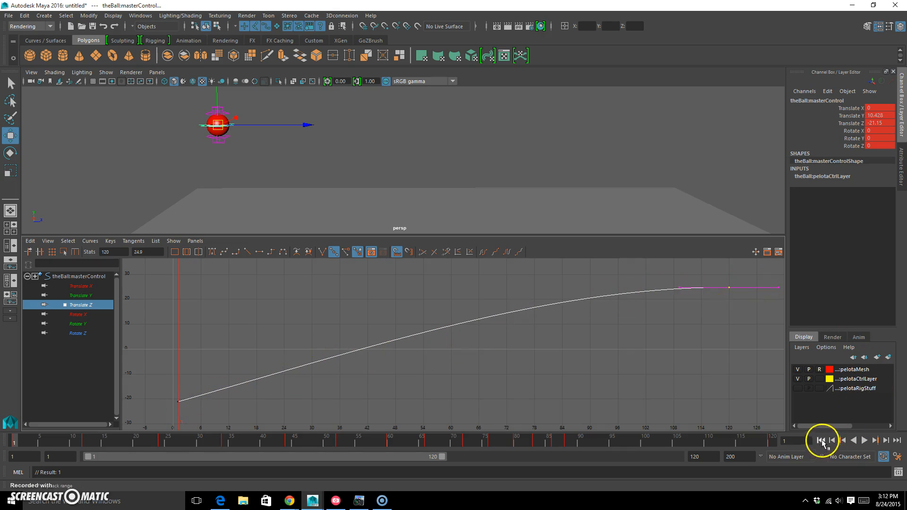
# Step: Play the animation from frame 1 to review the ball's smoothed forward travel, and stop the playback
pyautogui.click(865, 441)
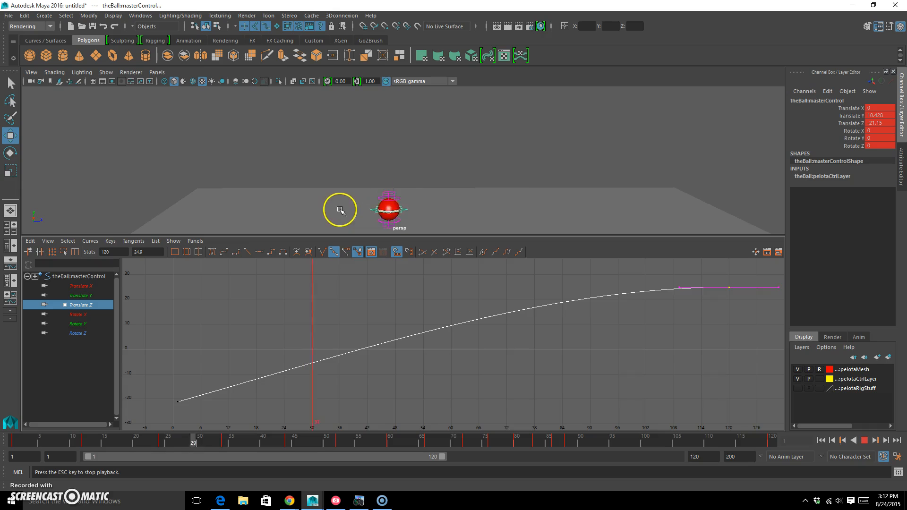
pyautogui.press('super')
pyautogui.keyDown('alt'); pyautogui.moveTo(571, 197); pyautogui.dragTo(511, 155, button='middle'); pyautogui.keyUp('alt')
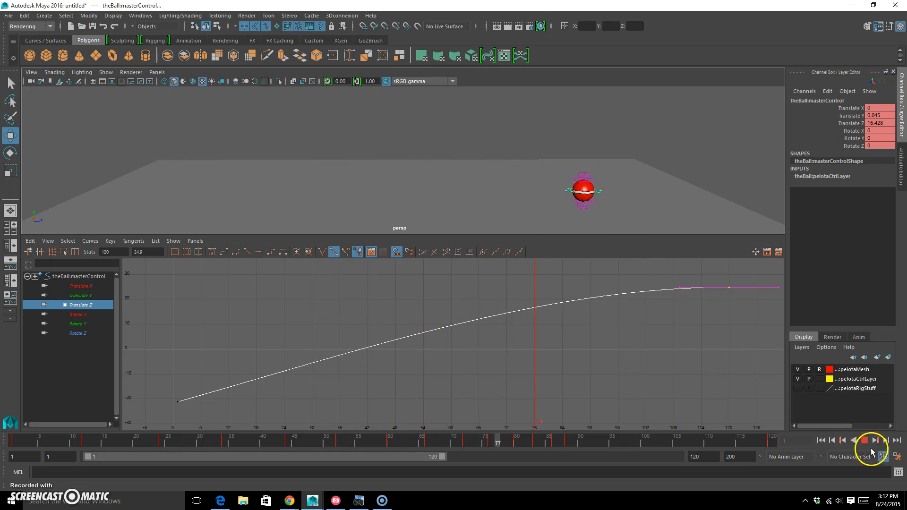
pyautogui.click(865, 440)
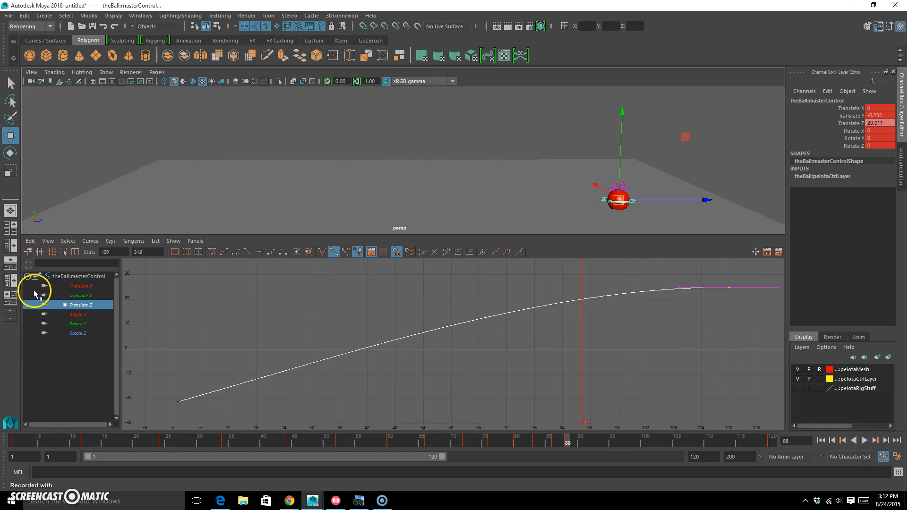
# Step: Isolate the Translate Y curve and lower its bounce peak at frame 44 to about 3.2
pyautogui.click(77, 296)
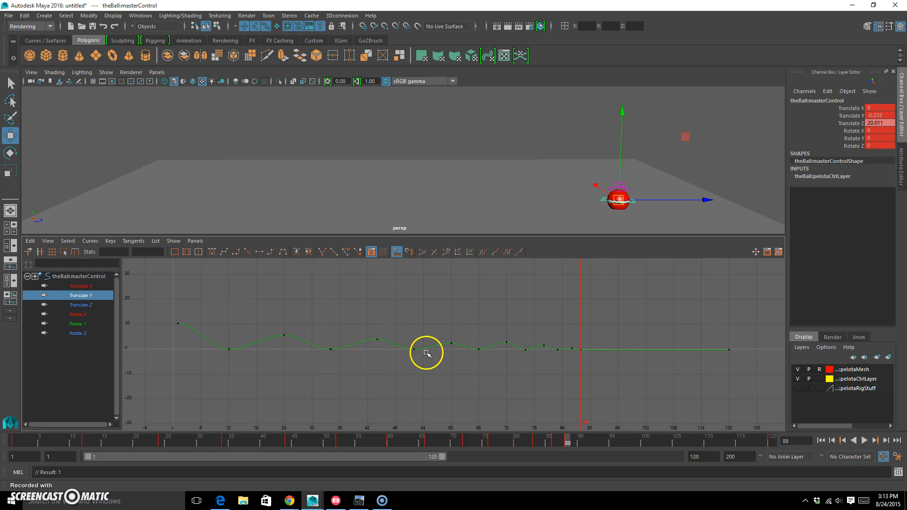
pyautogui.press('f')
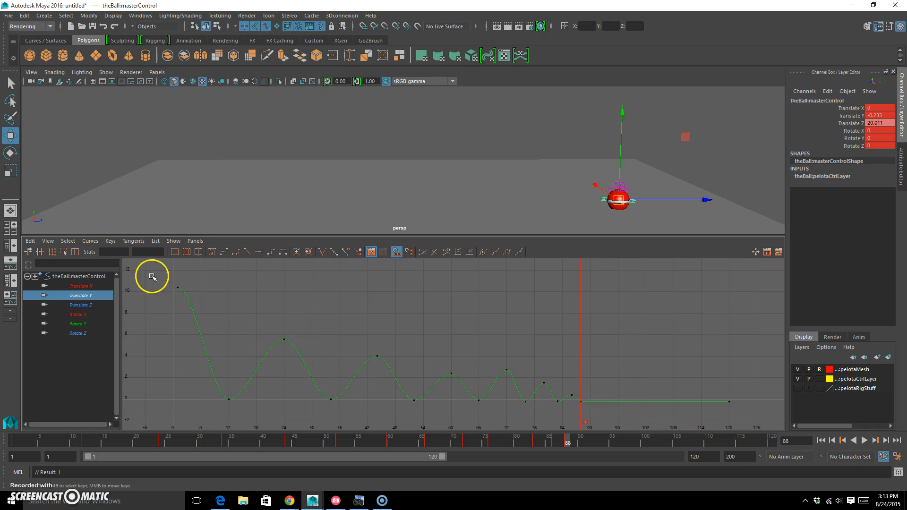
pyautogui.moveTo(354, 338); pyautogui.dragTo(402, 369)
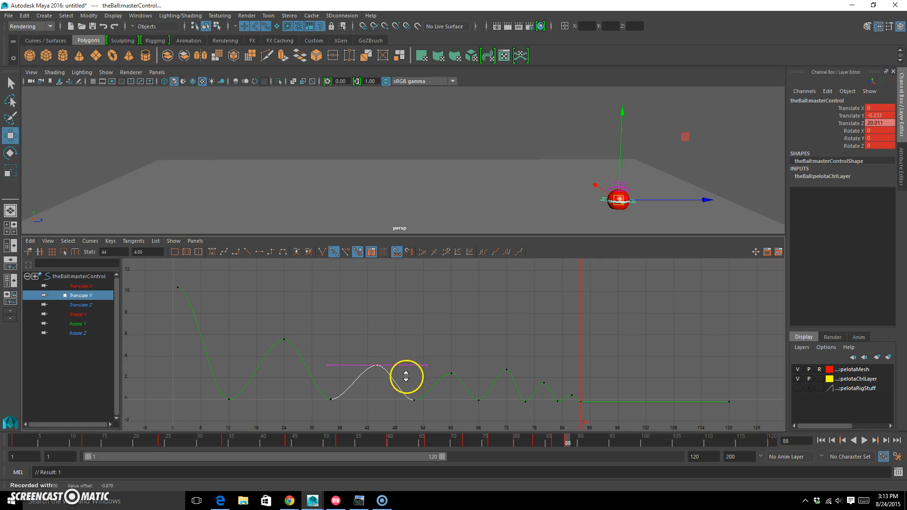
# Step: Lower the Translate Y bounce peak at frame 60 to about 1.62, keeping the key on its frame
pyautogui.moveTo(445, 326); pyautogui.dragTo(475, 388)
pyautogui.moveTo(475, 388); pyautogui.dragTo(434, 340, button='middle')
pyautogui.press('f')
pyautogui.press('f')
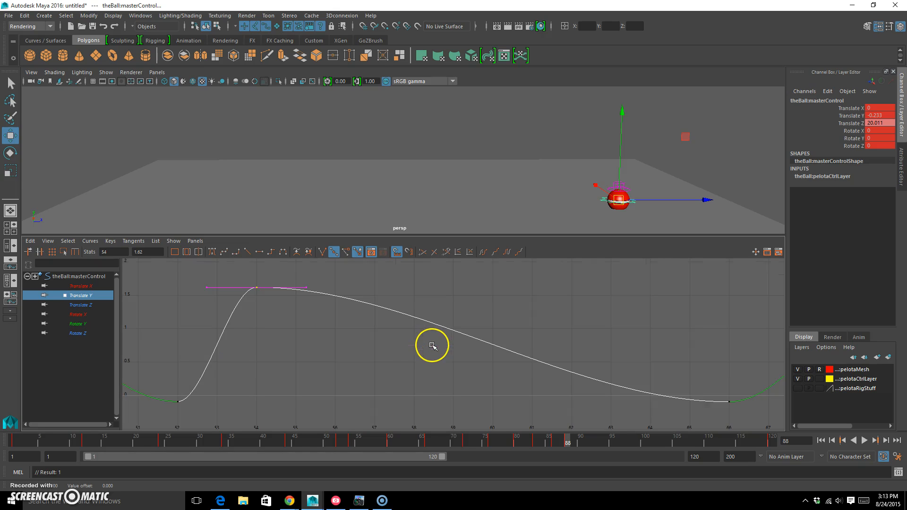
pyautogui.click(450, 331)
pyautogui.press('a')
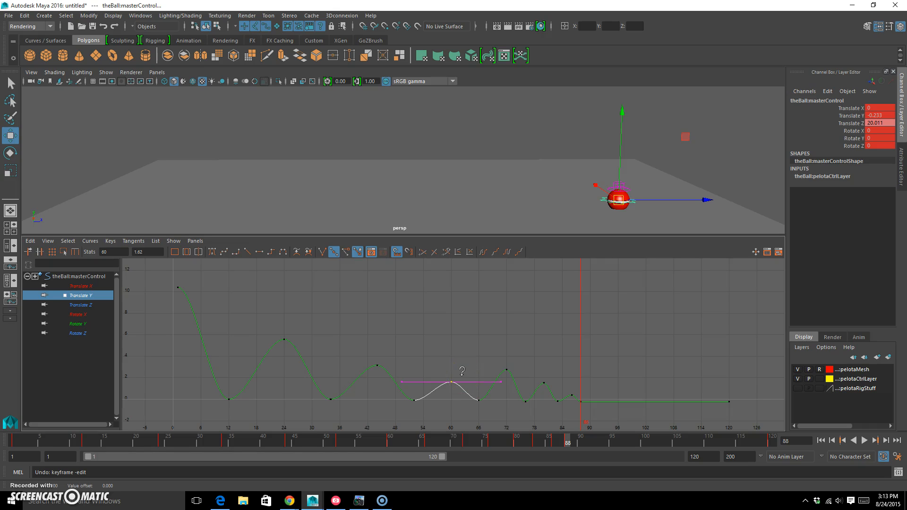
# Step: Lower the Translate Y peaks at frames 72, 80 and 86 progressively, bringing the last one to about 0.06
pyautogui.moveTo(482, 341); pyautogui.dragTo(526, 374)
pyautogui.keyDown('shift'); pyautogui.moveTo(523, 367); pyautogui.dragTo(521, 387, button='middle'); pyautogui.keyUp('shift')
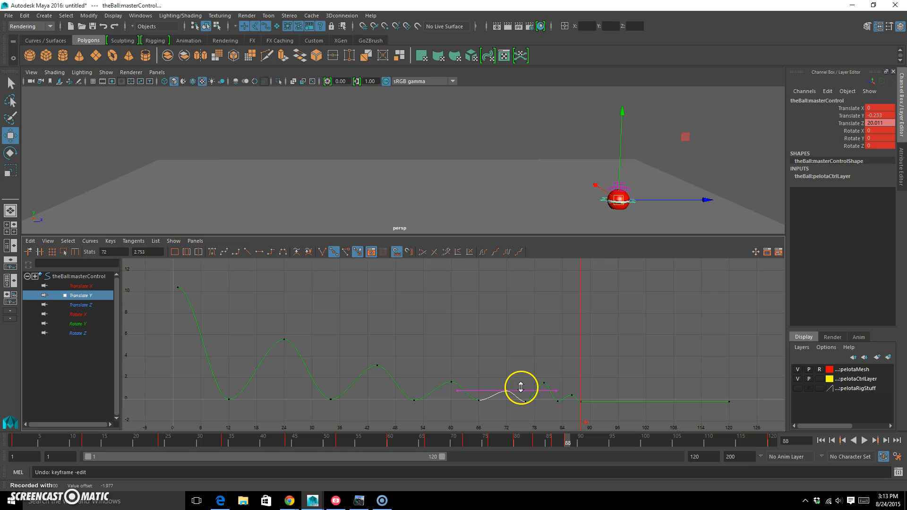
pyautogui.moveTo(522, 358); pyautogui.dragTo(563, 393)
pyautogui.keyDown('shift'); pyautogui.moveTo(563, 385); pyautogui.dragTo(562, 397, button='middle'); pyautogui.keyUp('shift')
pyautogui.moveTo(563, 360); pyautogui.dragTo(600, 394)
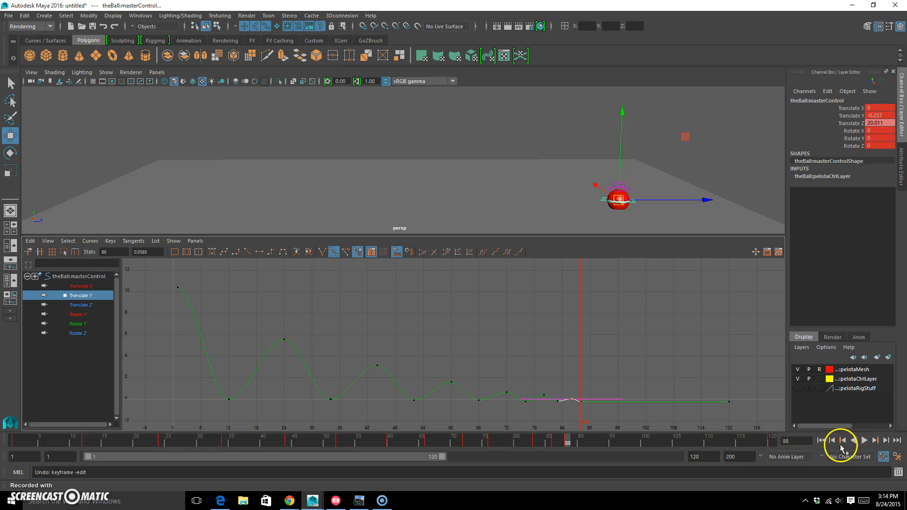
# Step: Play the animation from frame 1 to check the reduced bounce heights, and stop the playback
pyautogui.click(820, 441)
pyautogui.click(865, 440)
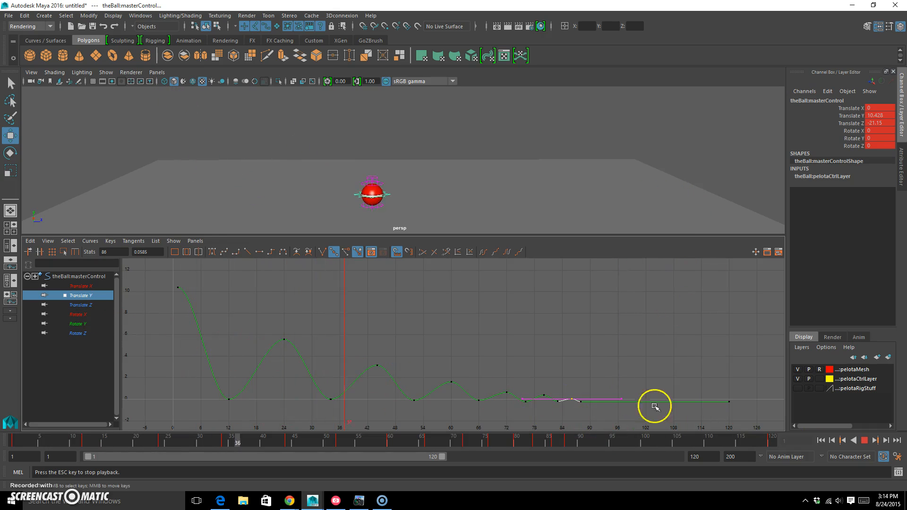
pyautogui.click(865, 440)
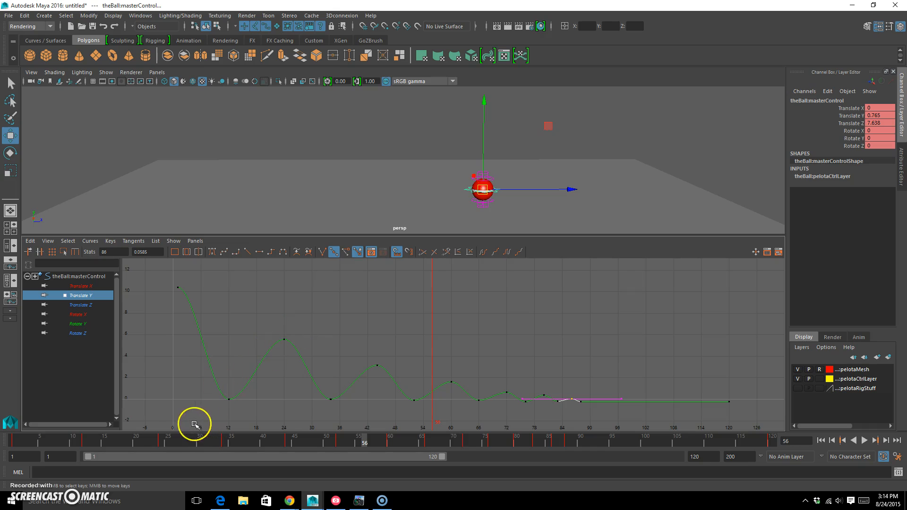
# Step: Give all Translate Y floor-contact keys from frame 12 to frame 88 linear tangents for sharp bounces
pyautogui.moveTo(169, 422); pyautogui.dragTo(659, 399)
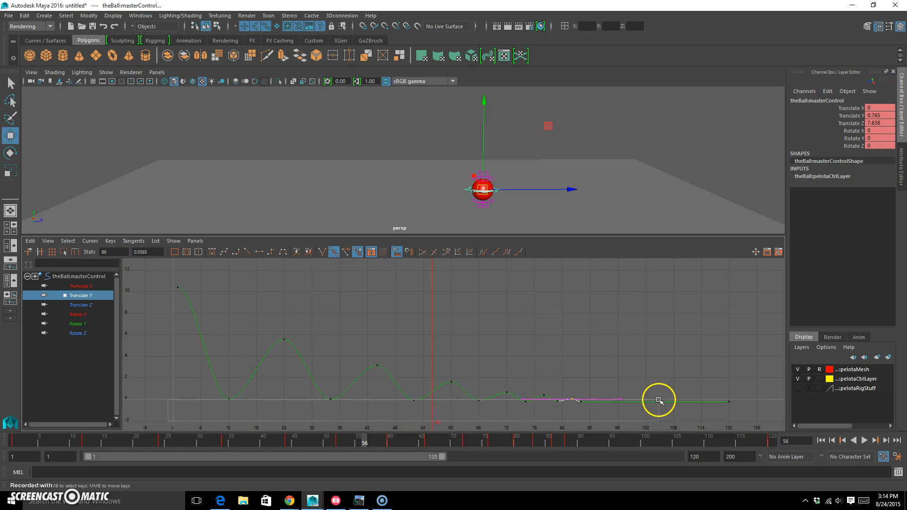
pyautogui.keyDown('shift'); pyautogui.moveTo(206, 409); pyautogui.dragTo(355, 394); pyautogui.keyUp('shift')
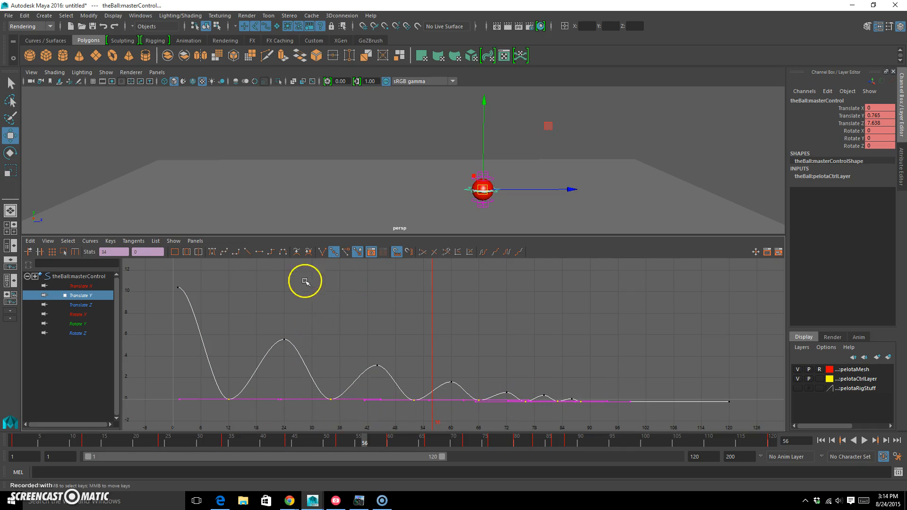
pyautogui.click(246, 253)
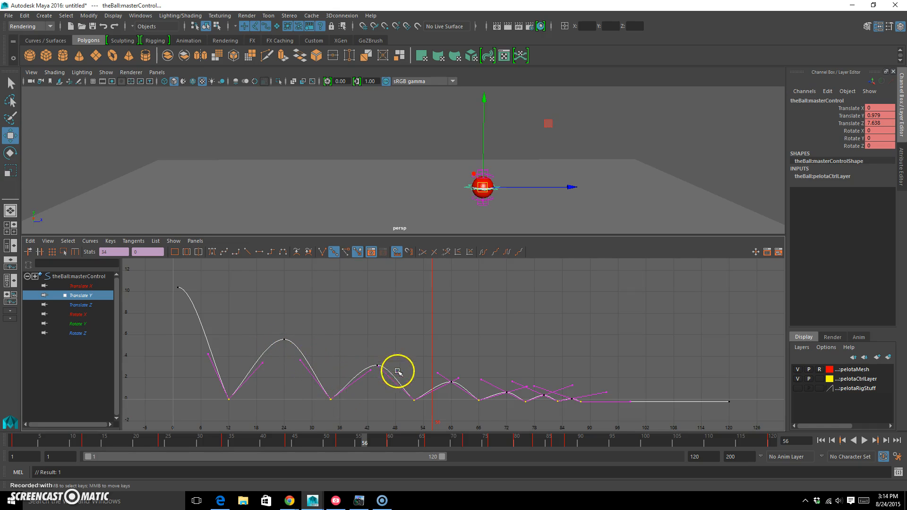
# Step: Play the animation from frame 1 to review the sharper floor contacts, and stop the playback
pyautogui.click(821, 441)
pyautogui.click(863, 440)
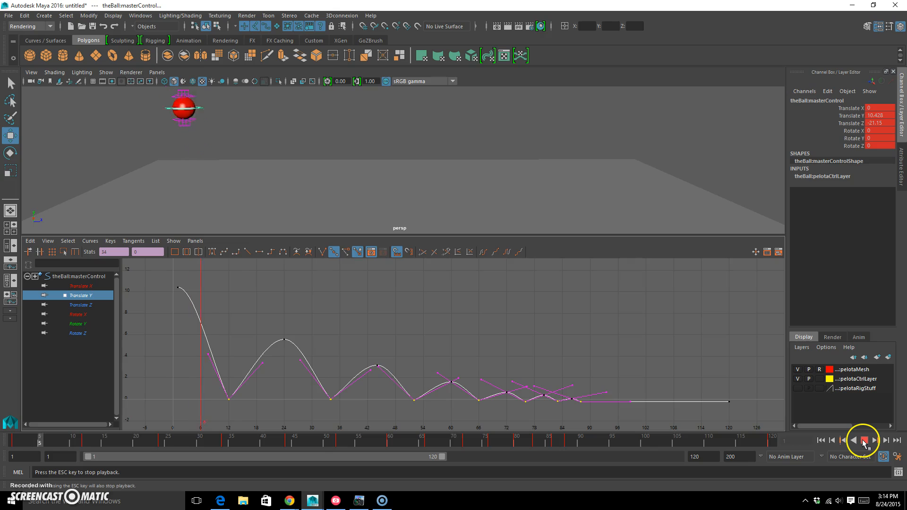
pyautogui.click(864, 440)
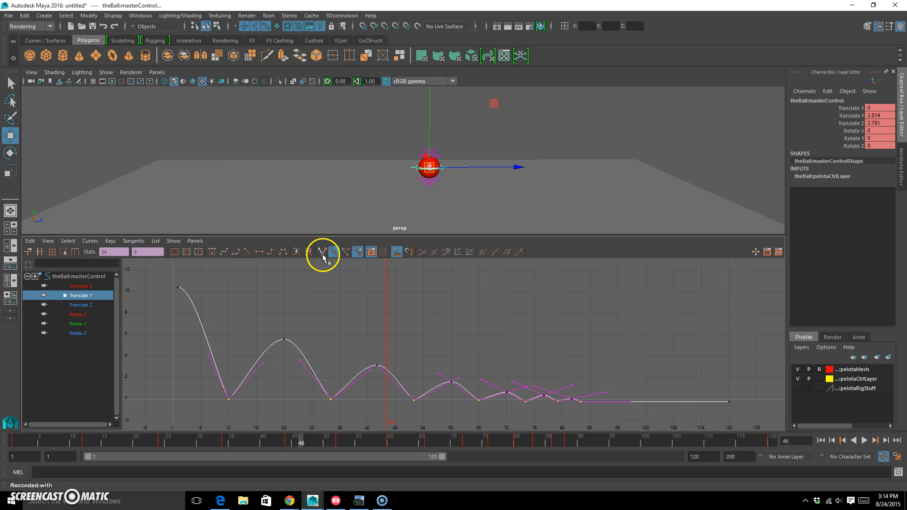
# Step: Try to steepen the outgoing tangent of the Translate Y key at frame 12, and undo the change
pyautogui.moveTo(192, 429); pyautogui.dragTo(254, 360)
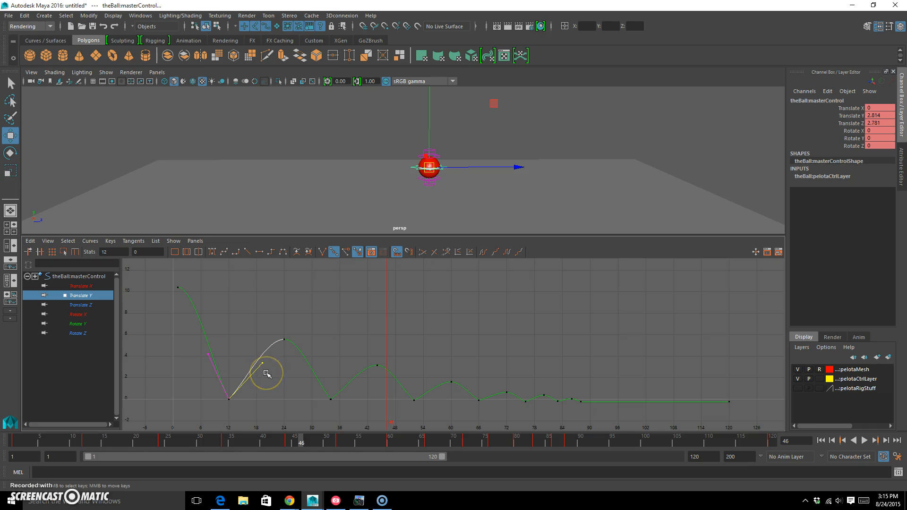
pyautogui.moveTo(266, 376); pyautogui.dragTo(196, 375, button='middle')
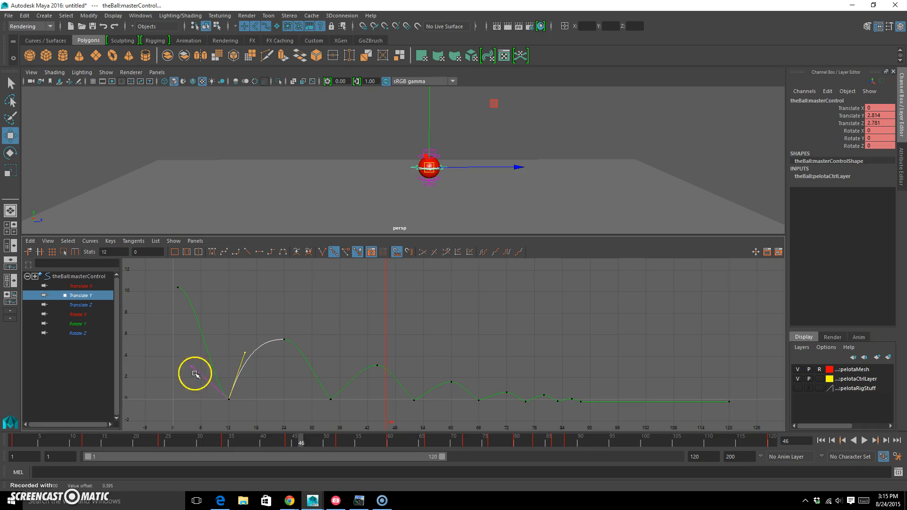
pyautogui.hotkey('ctrl', 'z')
# Step: Break the tangents of all Translate Y floor-contact keys from frame 12 to frame 88
pyautogui.moveTo(193, 421); pyautogui.dragTo(672, 400)
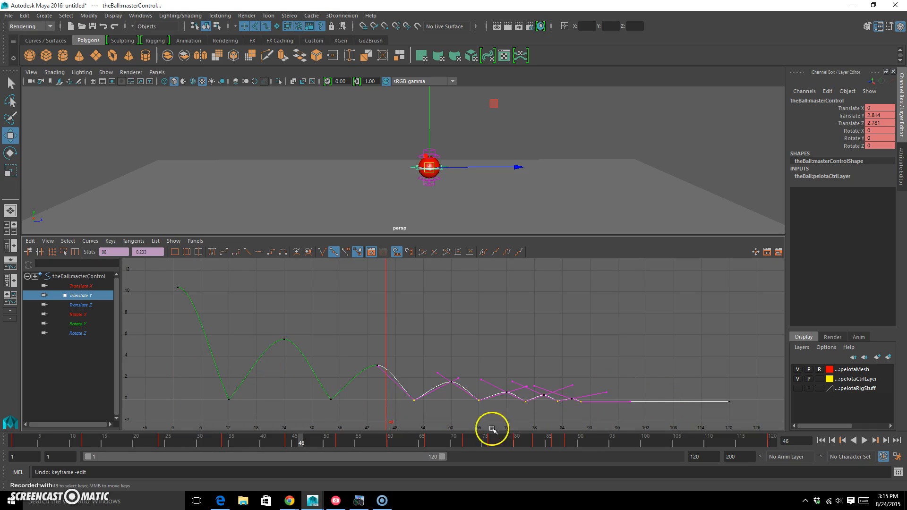
pyautogui.keyDown('shift'); pyautogui.moveTo(192, 410); pyautogui.dragTo(350, 388); pyautogui.keyUp('shift')
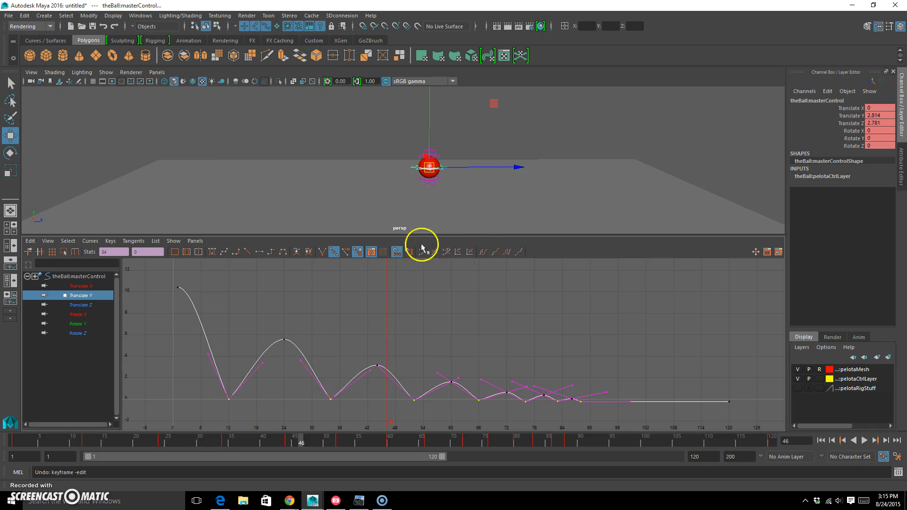
pyautogui.click(323, 253)
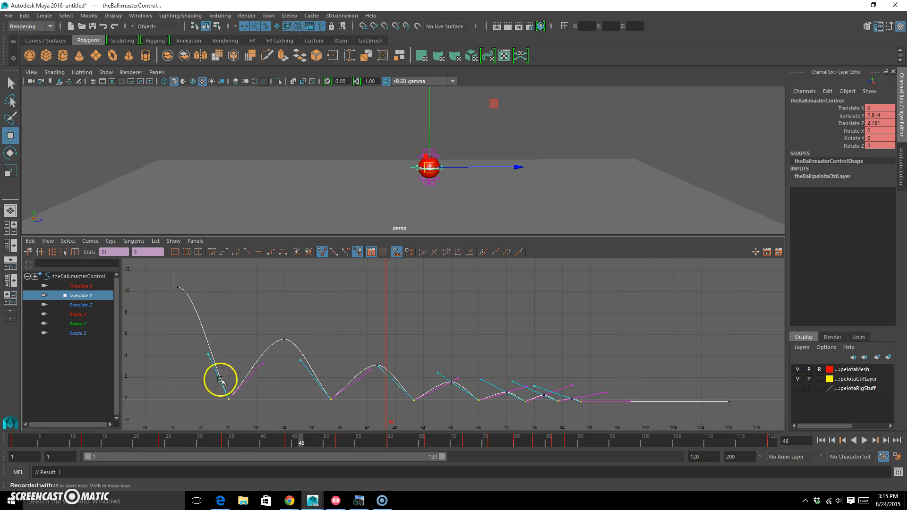
# Step: Steepen the incoming and outgoing tangents of the Translate Y contact key at frame 12 for rounder arcs
pyautogui.click(211, 356)
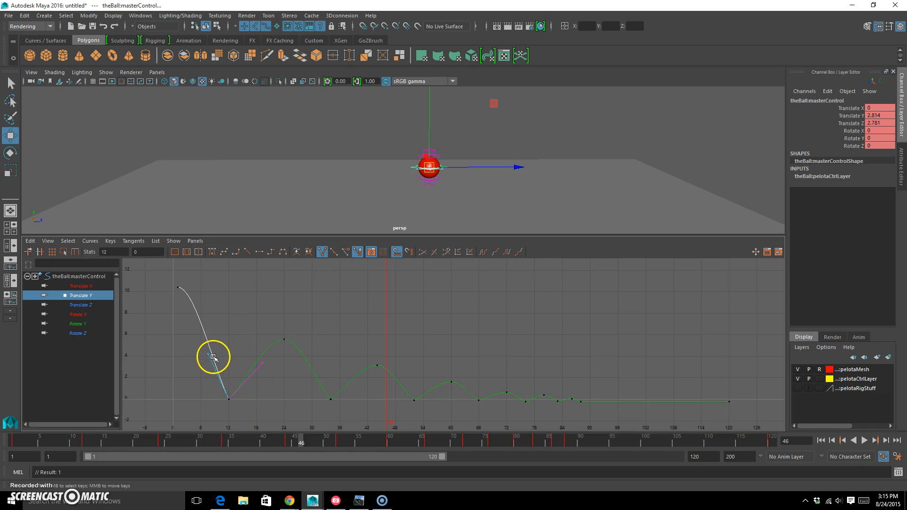
pyautogui.moveTo(216, 358)
pyautogui.mouseDown(button='middle')
pyautogui.moveTo(236, 358)
pyautogui.moveTo(217, 362)
pyautogui.moveTo(226, 361)
pyautogui.mouseUp(button='middle')
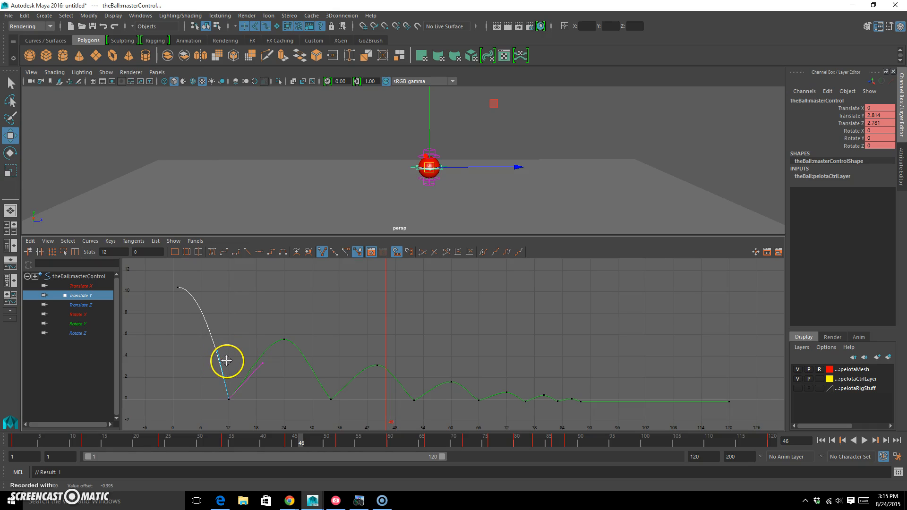
pyautogui.moveTo(255, 353); pyautogui.dragTo(254, 352)
pyautogui.moveTo(273, 364); pyautogui.dragTo(260, 356, button='middle')
# Step: Steepen the incoming and outgoing tangents of the Translate Y contact key at frame 34
pyautogui.moveTo(314, 413); pyautogui.dragTo(358, 388)
pyautogui.moveTo(326, 350); pyautogui.dragTo(326, 352)
pyautogui.moveTo(303, 365); pyautogui.dragTo(316, 361, button='middle')
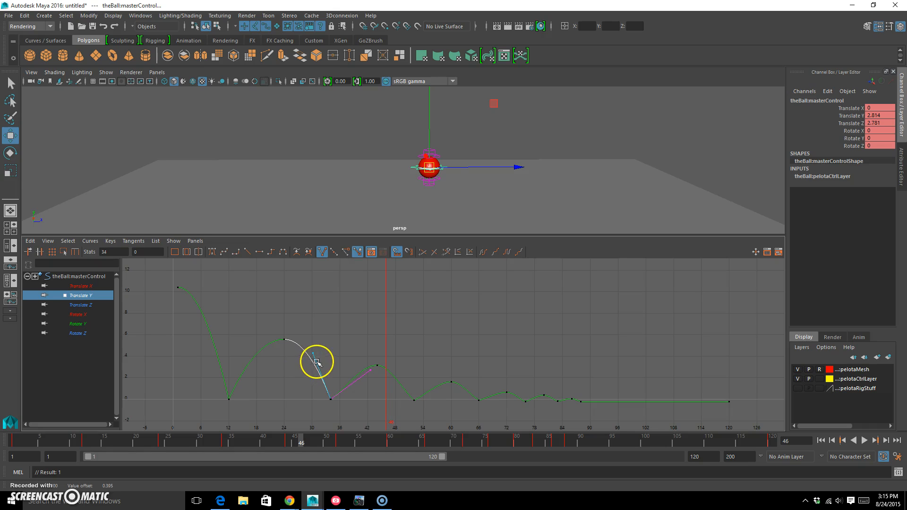
pyautogui.moveTo(383, 397); pyautogui.dragTo(361, 368)
pyautogui.moveTo(361, 368); pyautogui.dragTo(368, 377, button='middle')
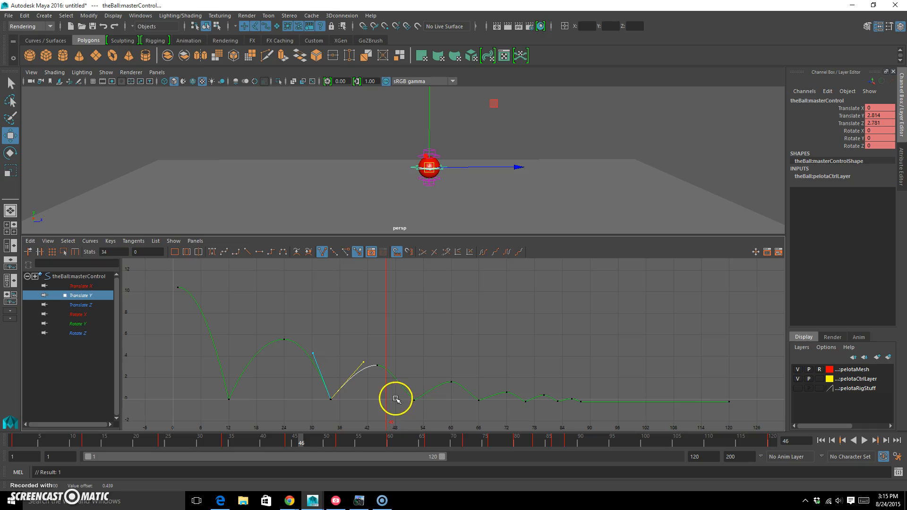
# Step: Steepen both tangents of the Translate Y contact key at frame 52 to round the neighbouring arcs
pyautogui.moveTo(431, 397); pyautogui.dragTo(431, 397)
pyautogui.moveTo(401, 370); pyautogui.dragTo(387, 381)
pyautogui.moveTo(387, 381); pyautogui.dragTo(402, 373, button='middle')
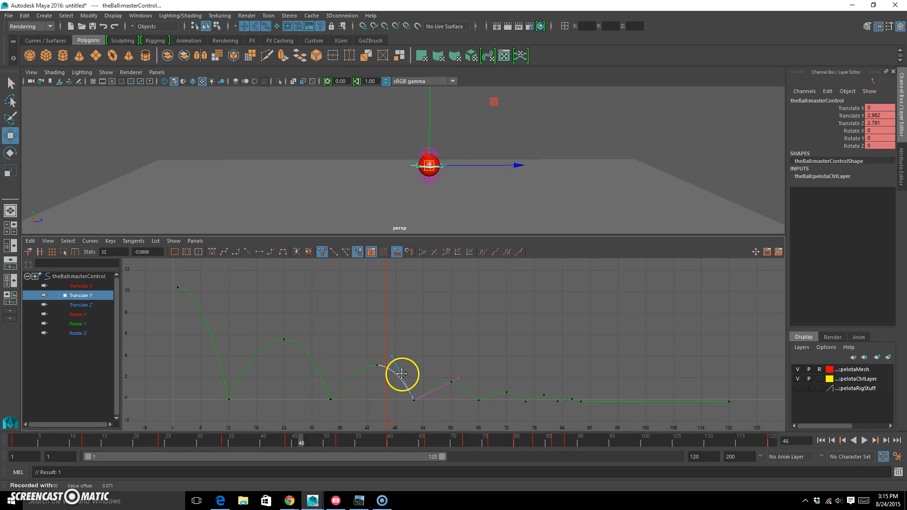
pyautogui.moveTo(461, 376); pyautogui.dragTo(458, 381)
pyautogui.moveTo(458, 381); pyautogui.dragTo(472, 363, button='middle')
# Step: Steepen the incoming and outgoing tangents of the Translate Y contact key at frame 66
pyautogui.moveTo(462, 415); pyautogui.dragTo(483, 391)
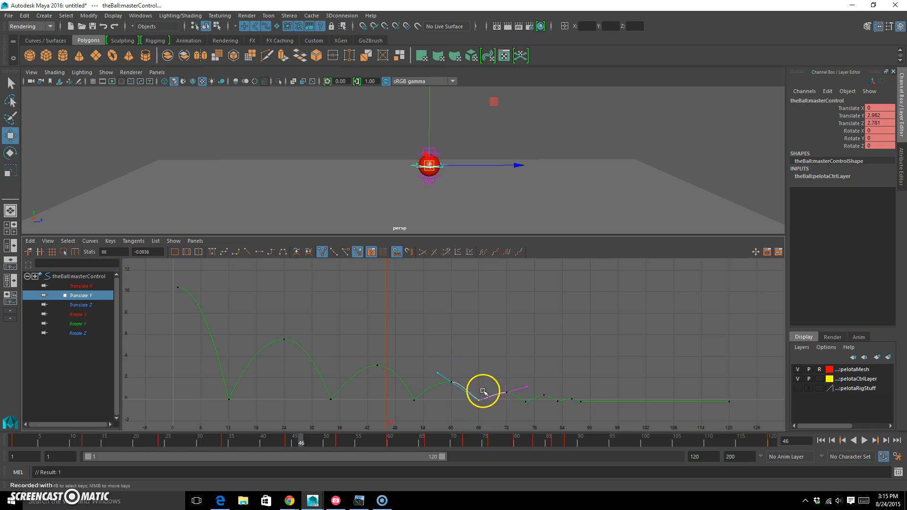
pyautogui.moveTo(439, 388); pyautogui.dragTo(480, 368, button='middle')
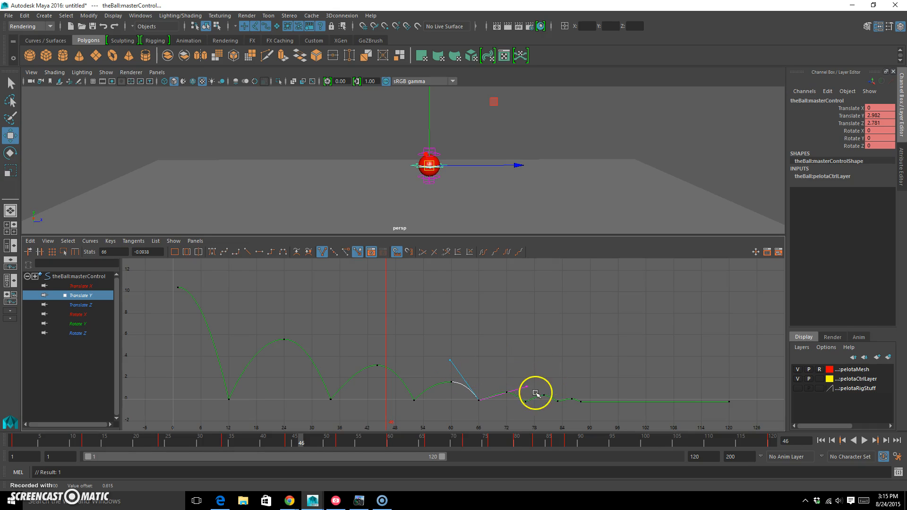
pyautogui.keyDown('alt'); pyautogui.moveTo(552, 390); pyautogui.dragTo(490, 350, button='middle'); pyautogui.keyUp('alt')
pyautogui.keyDown('alt'); pyautogui.moveTo(436, 363); pyautogui.dragTo(456, 358, button='right'); pyautogui.keyUp('alt')
pyautogui.keyDown('alt'); pyautogui.moveTo(444, 359); pyautogui.dragTo(437, 331, button='middle'); pyautogui.keyUp('alt')
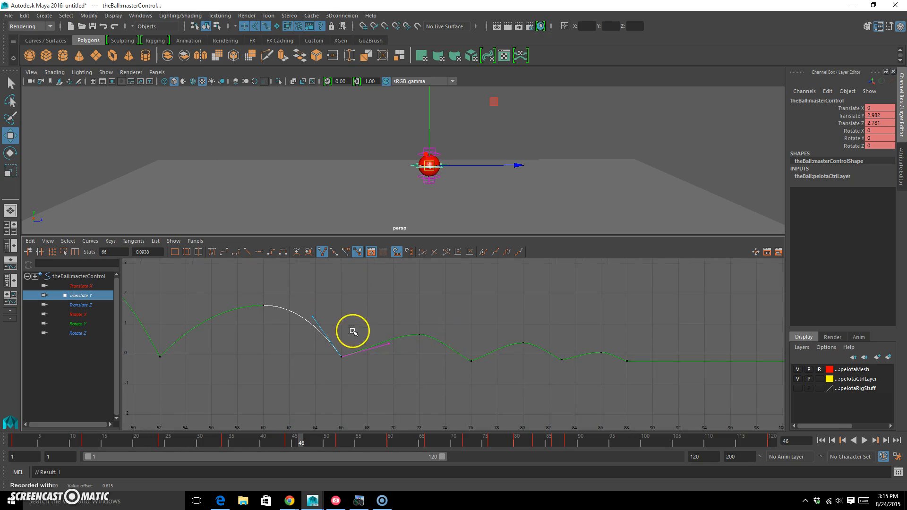
pyautogui.moveTo(379, 362); pyautogui.dragTo(400, 328)
pyautogui.moveTo(414, 346); pyautogui.dragTo(412, 342, button='middle')
# Step: Steepen both tangents of the Translate Y contact key at frame 76 to round the small bounces around it
pyautogui.moveTo(452, 376); pyautogui.dragTo(499, 343)
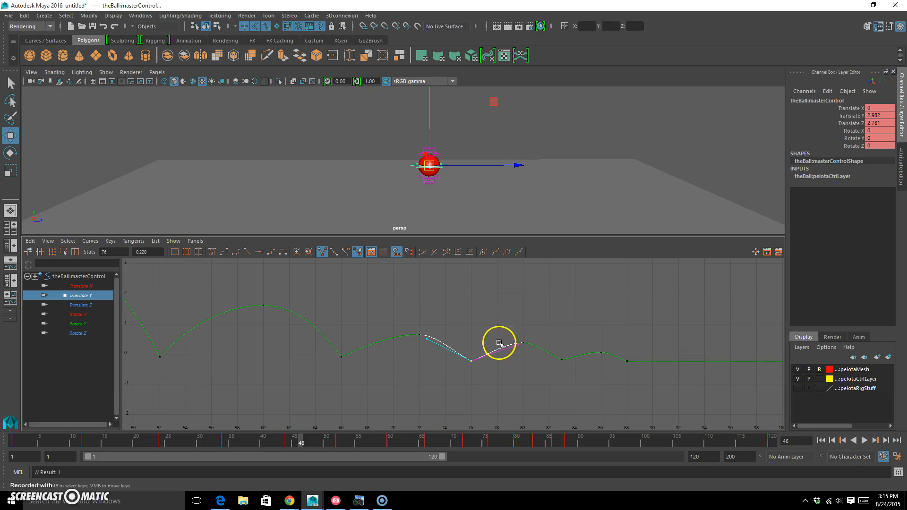
pyautogui.moveTo(586, 351); pyautogui.dragTo(608, 340)
pyautogui.keyDown('shift'); pyautogui.moveTo(614, 376); pyautogui.dragTo(652, 358); pyautogui.keyUp('shift')
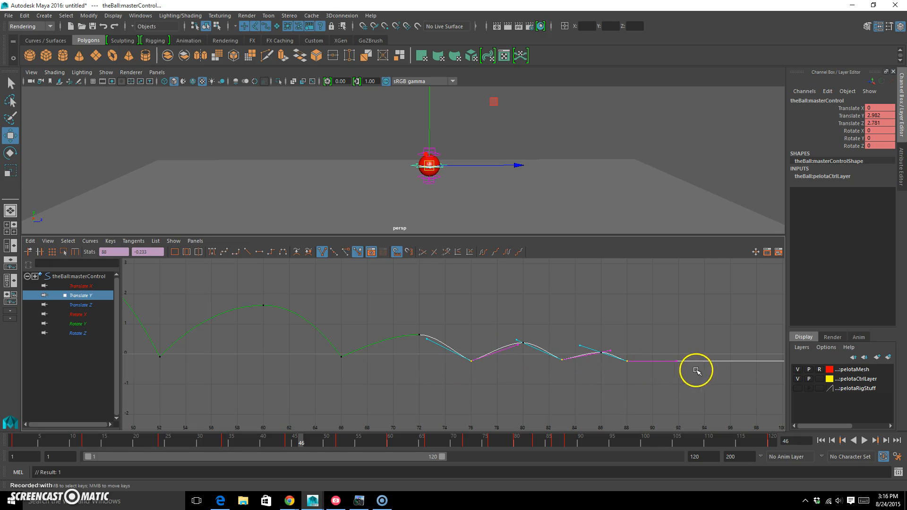
pyautogui.click(433, 293)
pyautogui.moveTo(449, 373); pyautogui.dragTo(485, 349)
pyautogui.moveTo(416, 353); pyautogui.dragTo(440, 340)
pyautogui.moveTo(440, 340); pyautogui.dragTo(474, 333, button='middle')
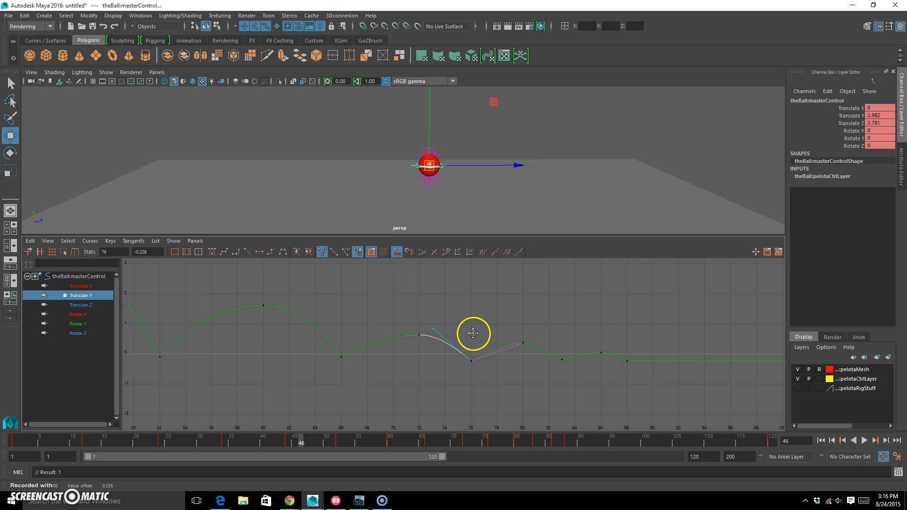
pyautogui.moveTo(522, 336); pyautogui.dragTo(522, 337)
pyautogui.moveTo(521, 336); pyautogui.dragTo(516, 326, button='middle')
# Step: Steepen the incoming and outgoing tangents of the Translate Y contact key at frame 83
pyautogui.moveTo(570, 359); pyautogui.dragTo(569, 359)
pyautogui.moveTo(504, 325); pyautogui.dragTo(518, 342)
pyautogui.moveTo(520, 351); pyautogui.dragTo(531, 339, button='middle')
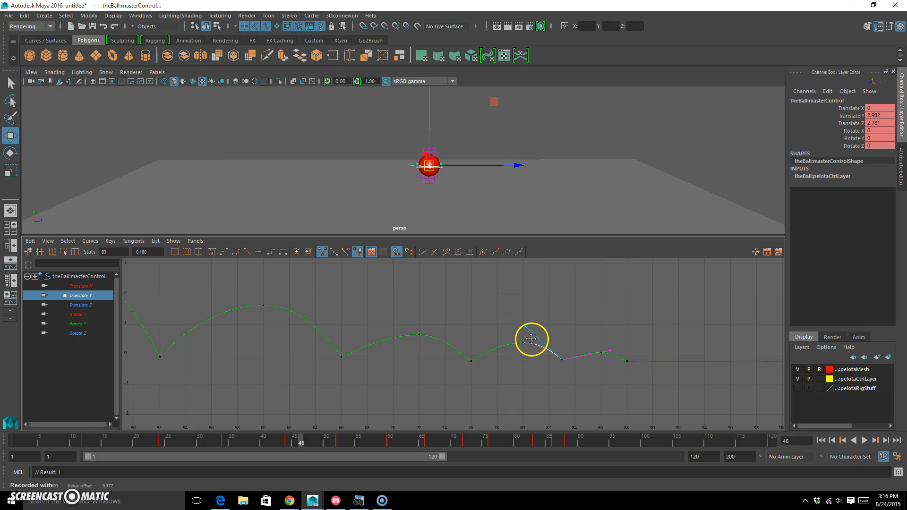
pyautogui.moveTo(610, 355); pyautogui.dragTo(610, 355)
pyautogui.moveTo(610, 355); pyautogui.dragTo(624, 333, button='middle')
# Step: Steepen the incoming tangent of the Translate Y key at frame 88, leaving its outgoing side flat
pyautogui.moveTo(614, 369); pyautogui.dragTo(647, 342)
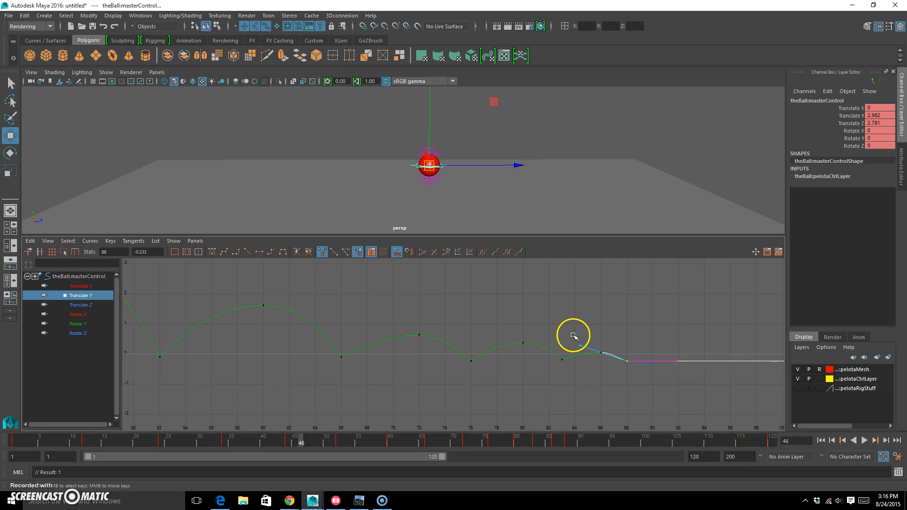
pyautogui.moveTo(581, 354); pyautogui.dragTo(581, 354)
pyautogui.moveTo(581, 353); pyautogui.dragTo(588, 347, button='middle')
pyautogui.scroll(-6, 545, 340)
pyautogui.click(511, 343)
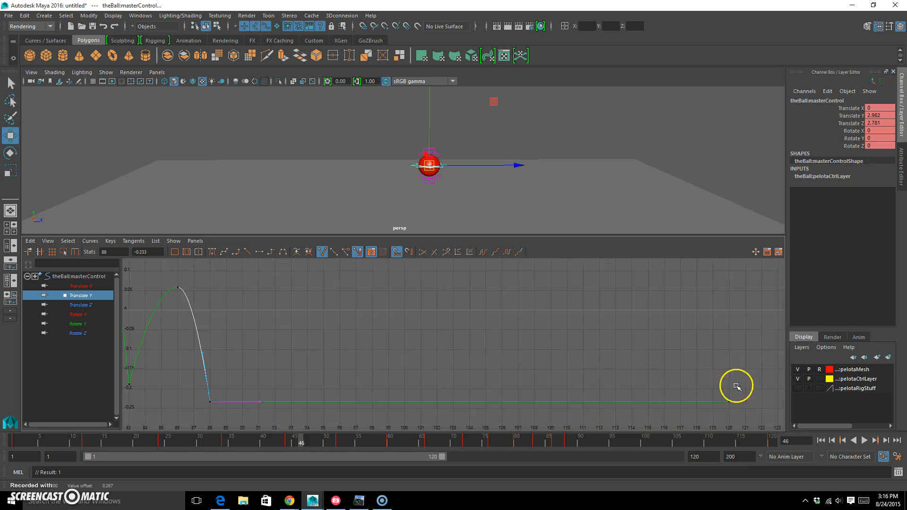
pyautogui.press('a')
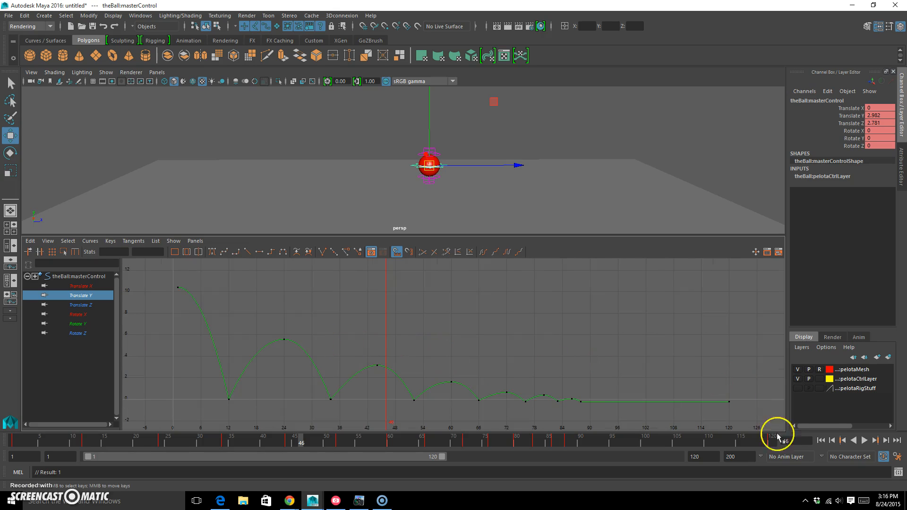
# Step: Play the animation from frame 1 to review the rounded bounce arcs, and stop the playback
pyautogui.click(821, 440)
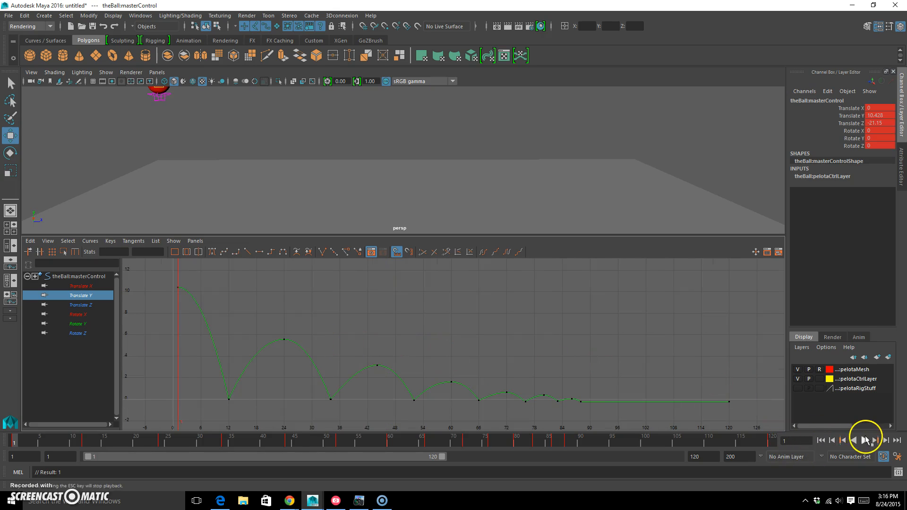
pyautogui.click(866, 440)
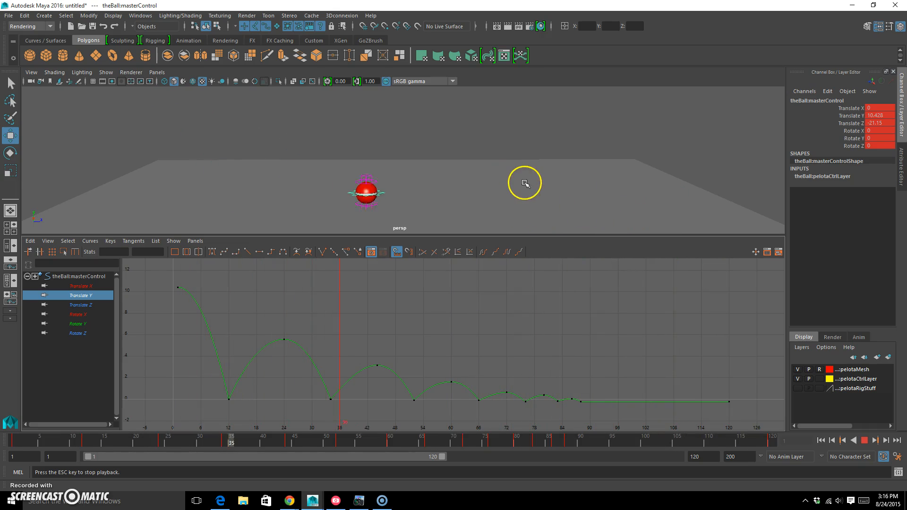
pyautogui.scroll(-2, 506, 195)
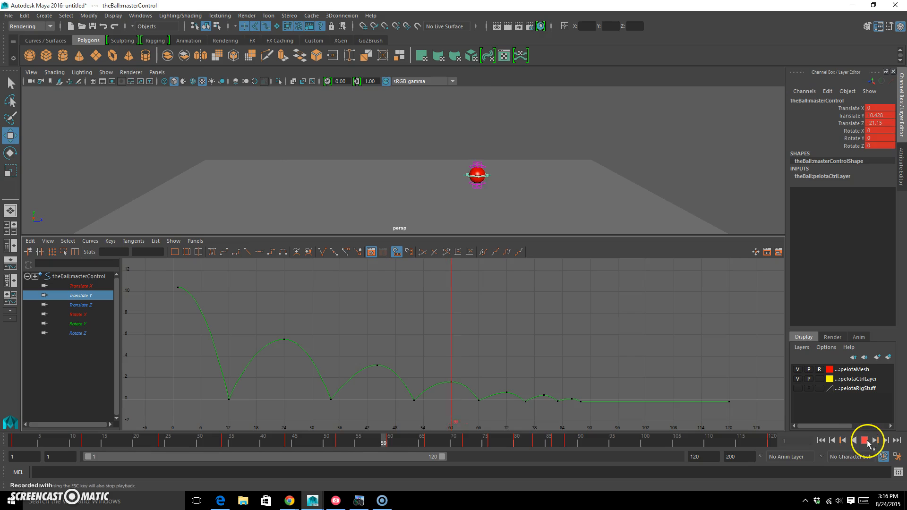
pyautogui.click(865, 440)
# Step: Return to frame 1, switch to the Rotate tool and shrink its manipulator around the ball
pyautogui.moveTo(406, 443); pyautogui.dragTo(6, 396)
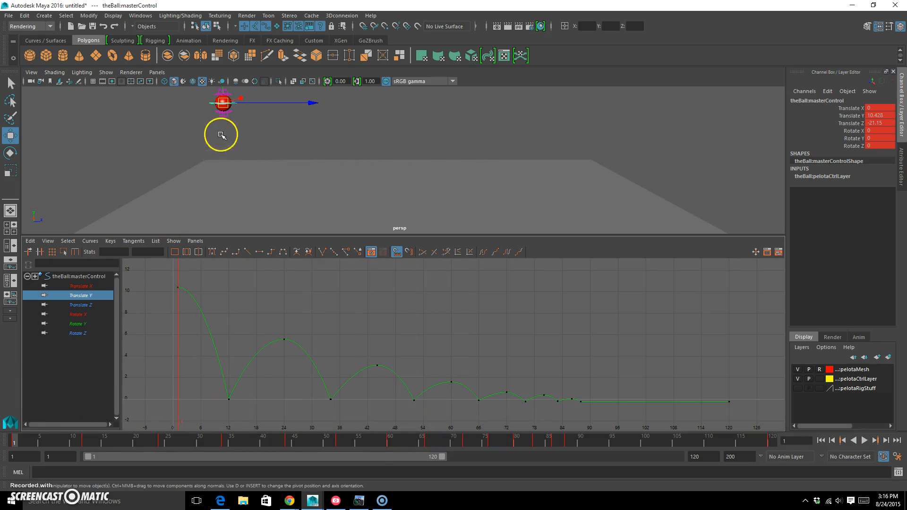
pyautogui.keyDown('alt'); pyautogui.moveTo(266, 132); pyautogui.dragTo(300, 168, button='middle'); pyautogui.keyUp('alt')
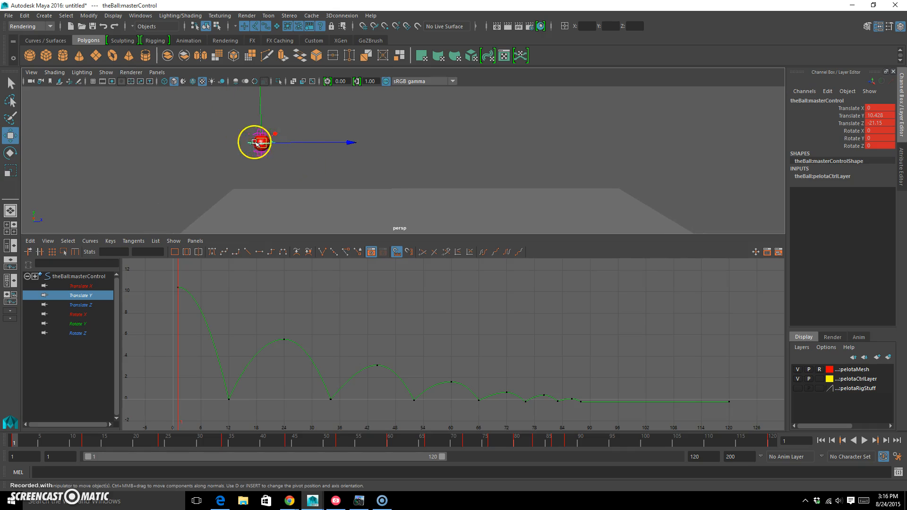
pyautogui.press('e')
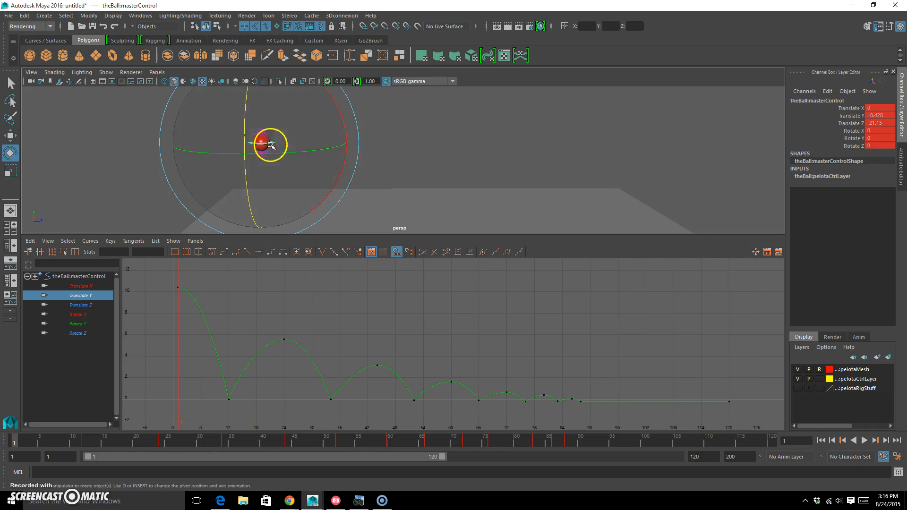
pyautogui.press('-')
pyautogui.press('-')
pyautogui.press('=')
pyautogui.press('=')
pyautogui.press('=')
pyautogui.press('-')
pyautogui.press('-')
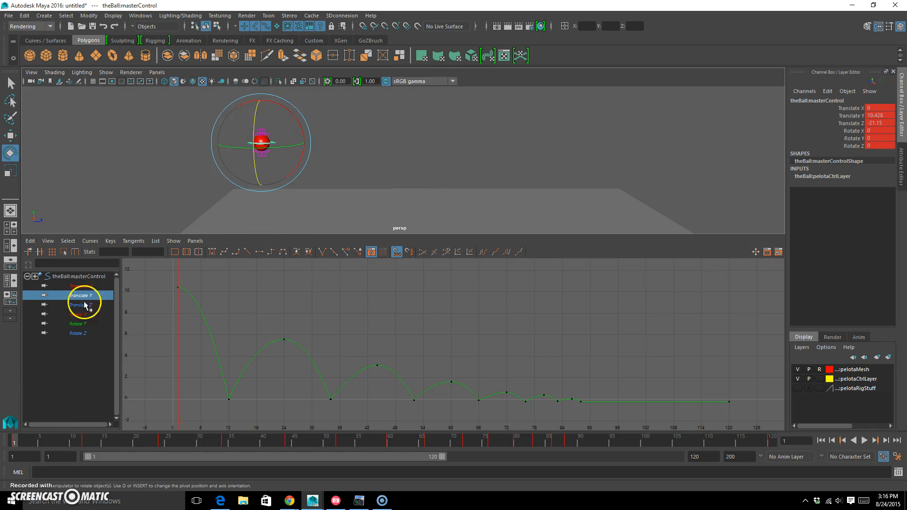
# Step: Examine the master control's translate and rotate curves one by one in the Graph Editor
pyautogui.click(71, 277)
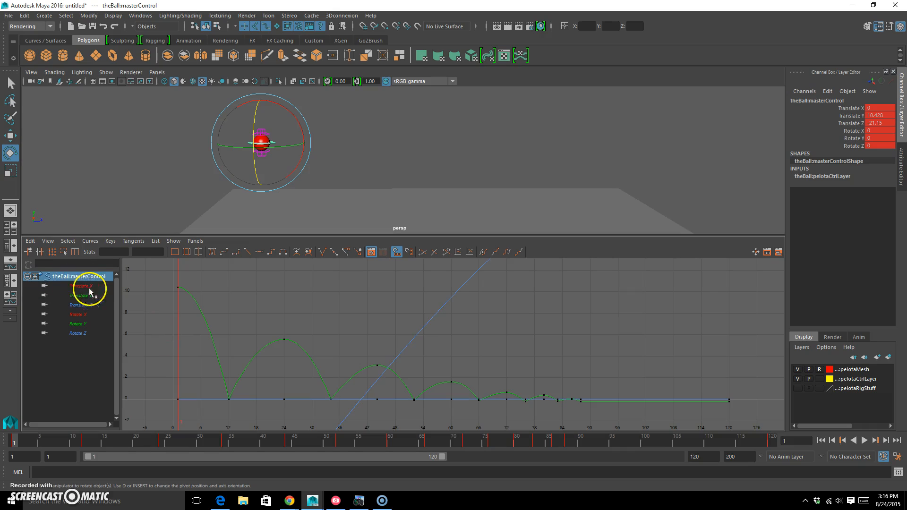
pyautogui.keyDown('alt'); pyautogui.moveTo(360, 350); pyautogui.dragTo(322, 350, button='right'); pyautogui.keyUp('alt')
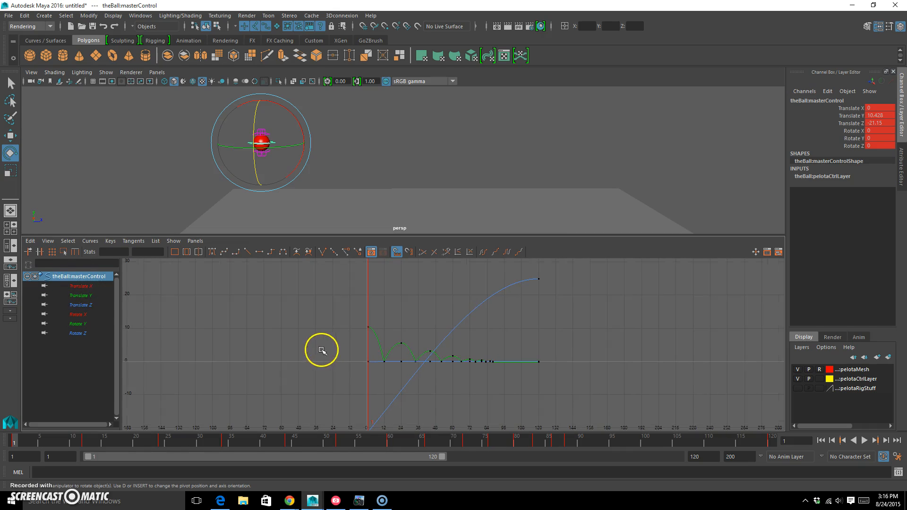
pyautogui.click(86, 287)
pyautogui.click(89, 296)
pyautogui.click(90, 305)
pyautogui.click(90, 315)
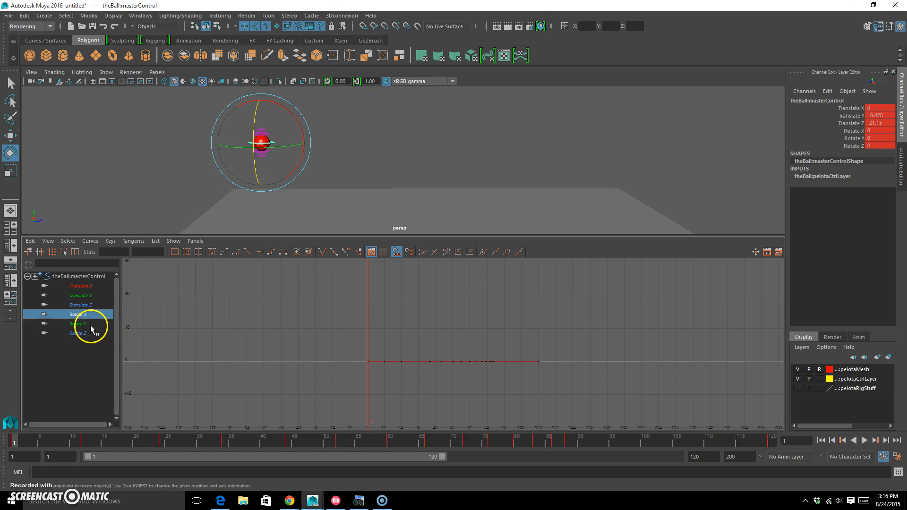
pyautogui.click(90, 324)
pyautogui.click(91, 334)
pyautogui.click(91, 324)
pyautogui.click(90, 315)
pyautogui.click(90, 305)
pyautogui.click(90, 296)
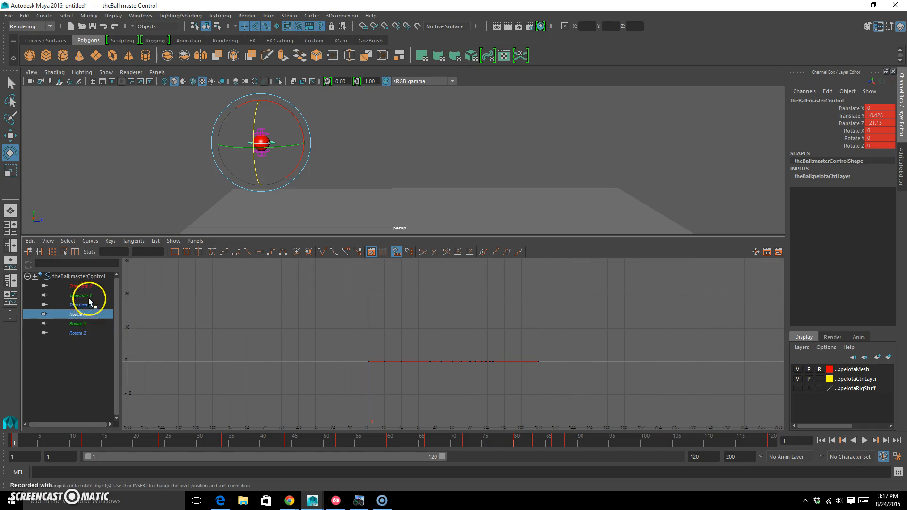
pyautogui.click(92, 287)
# Step: At frame 120, rotate the ball's master control forward about X by about 970 degrees and set a key
pyautogui.moveTo(21, 444); pyautogui.dragTo(903, 487)
pyautogui.keyDown('alt'); pyautogui.moveTo(583, 140); pyautogui.dragTo(515, 146, button='middle'); pyautogui.keyUp('alt')
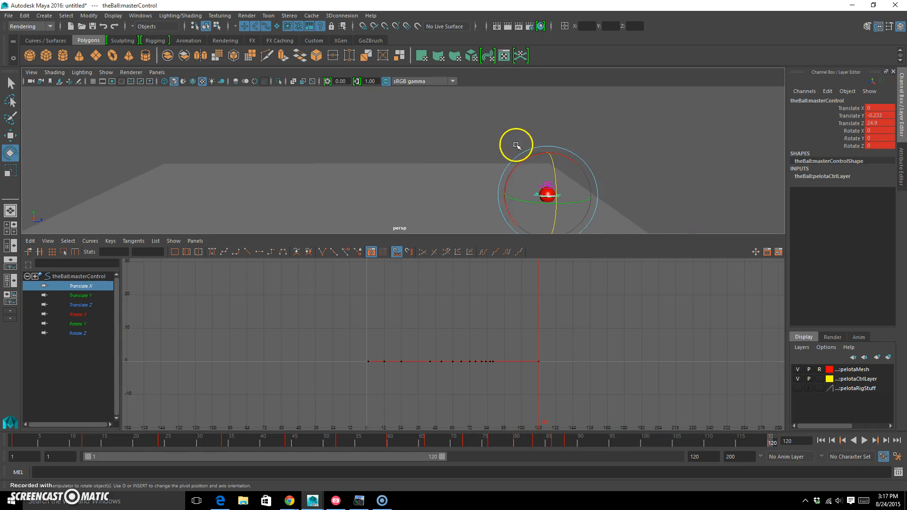
pyautogui.press('space')
pyautogui.keyDown('alt'); pyautogui.moveTo(543, 183); pyautogui.dragTo(458, 141, button='middle'); pyautogui.keyUp('alt')
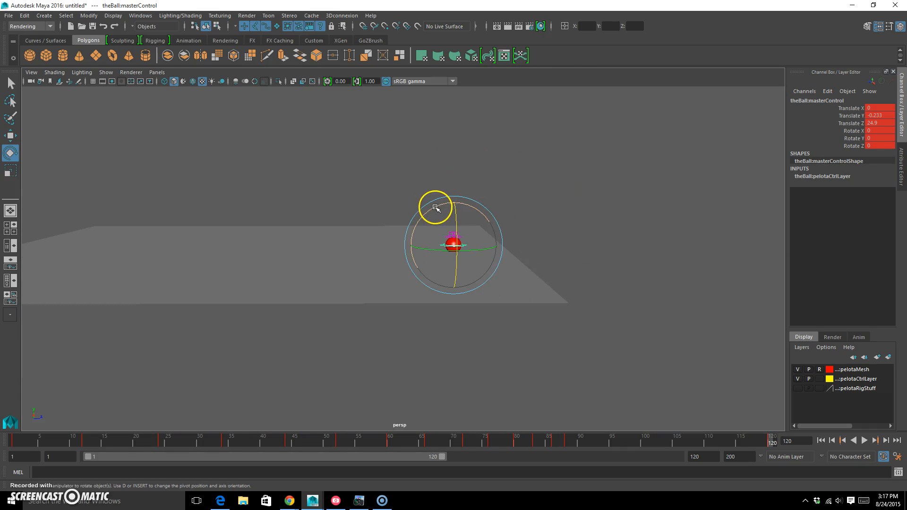
pyautogui.moveTo(436, 208); pyautogui.dragTo(410, 291)
pyautogui.press('s')
# Step: Delete the master control's Rotate X keys from frame 12 to frame 88, keeping only those at frames 1 and 120
pyautogui.moveTo(768, 442); pyautogui.dragTo(567, 442)
pyautogui.press('space')
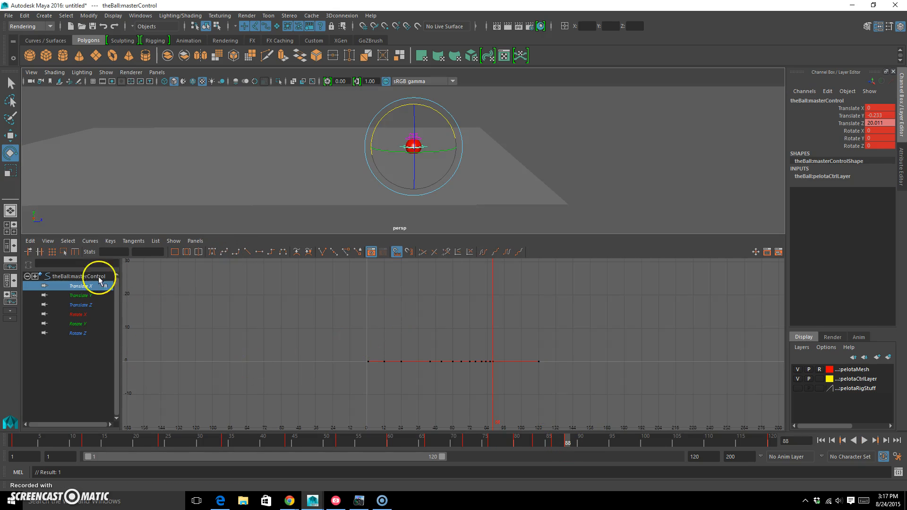
pyautogui.click(540, 133)
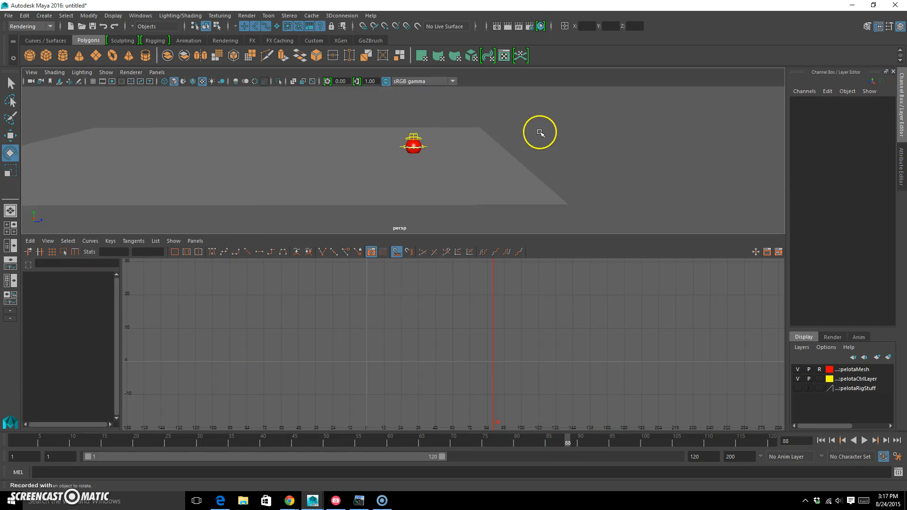
pyautogui.click(428, 145)
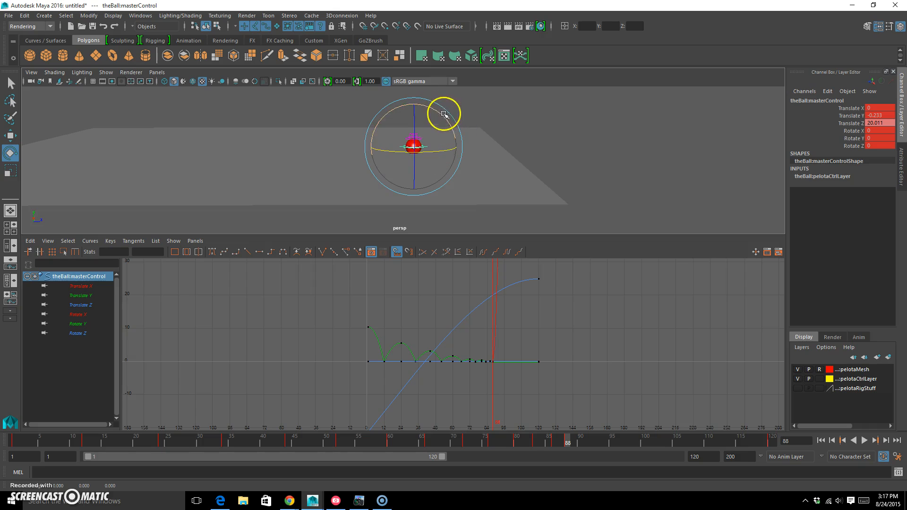
pyautogui.keyDown('alt'); pyautogui.moveTo(216, 184); pyautogui.dragTo(156, 204); pyautogui.keyUp('alt')
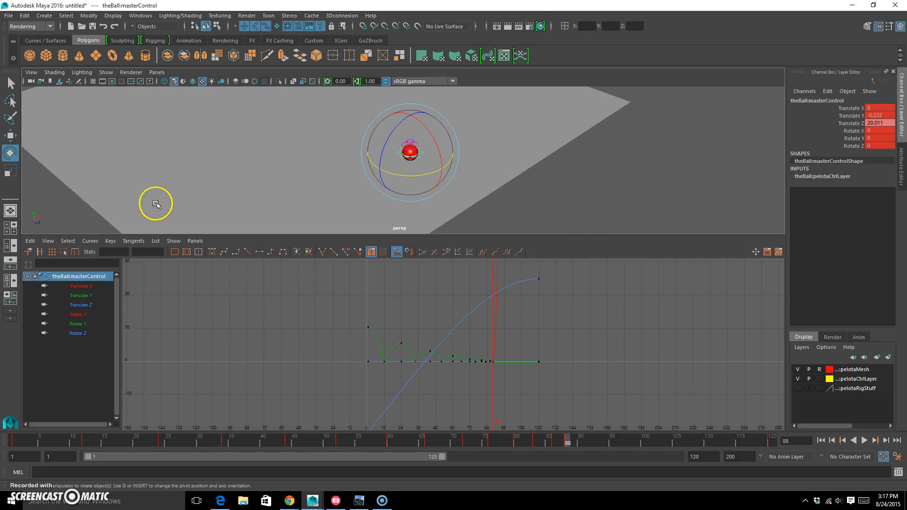
pyautogui.keyDown('alt'); pyautogui.moveTo(40, 216); pyautogui.dragTo(250, 185); pyautogui.keyUp('alt')
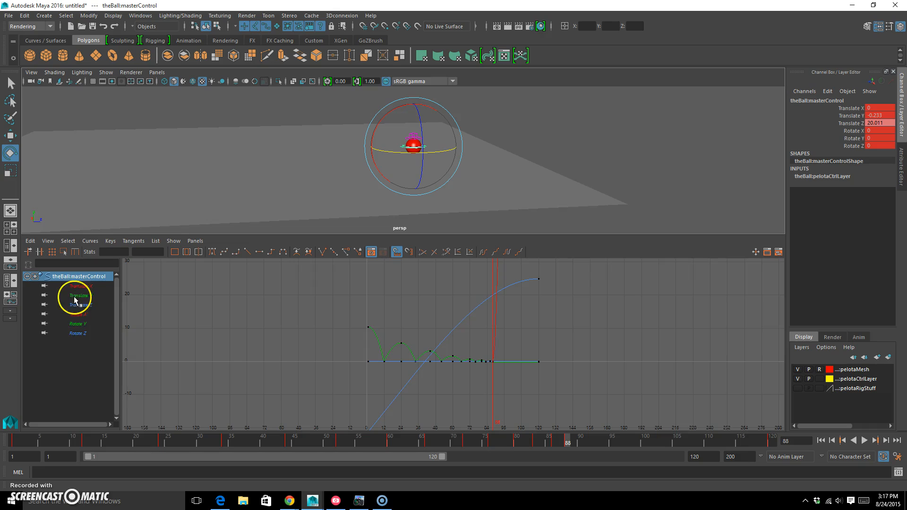
pyautogui.click(84, 315)
pyautogui.press('f')
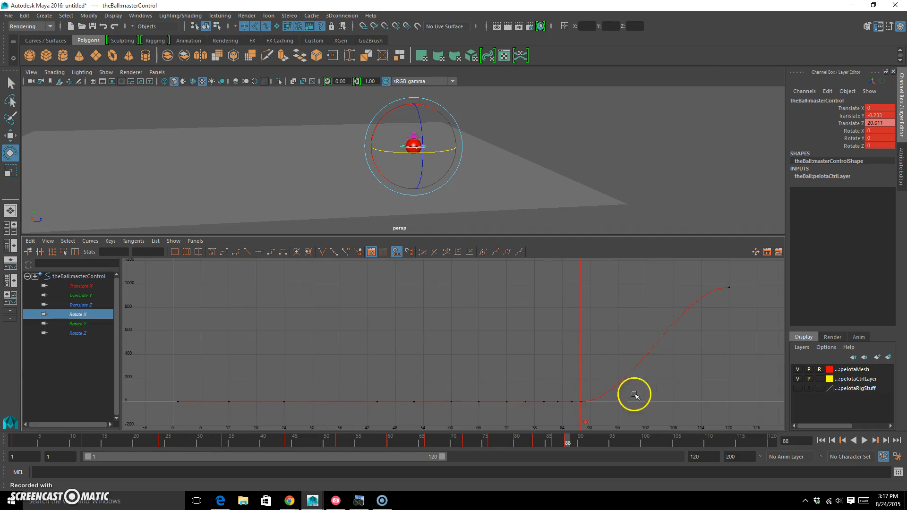
pyautogui.moveTo(213, 405); pyautogui.dragTo(642, 347)
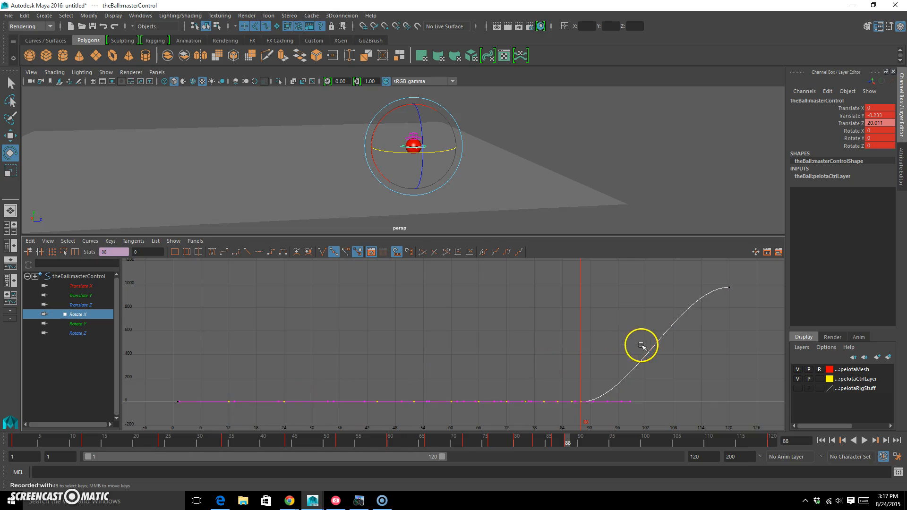
pyautogui.press('Delete')
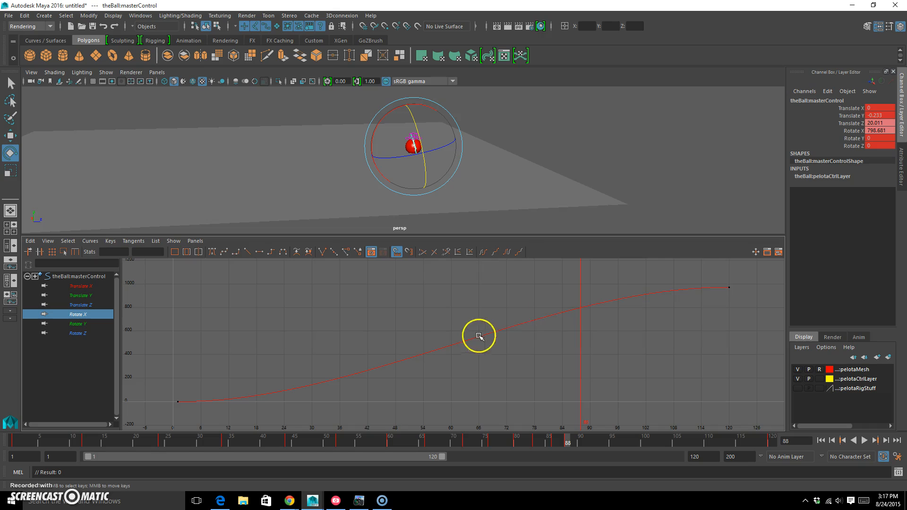
# Step: Give the master control's first Rotate X key a linear tangent, play the animation from frame 1, and return to frame 1
pyautogui.moveTo(161, 413); pyautogui.dragTo(228, 381)
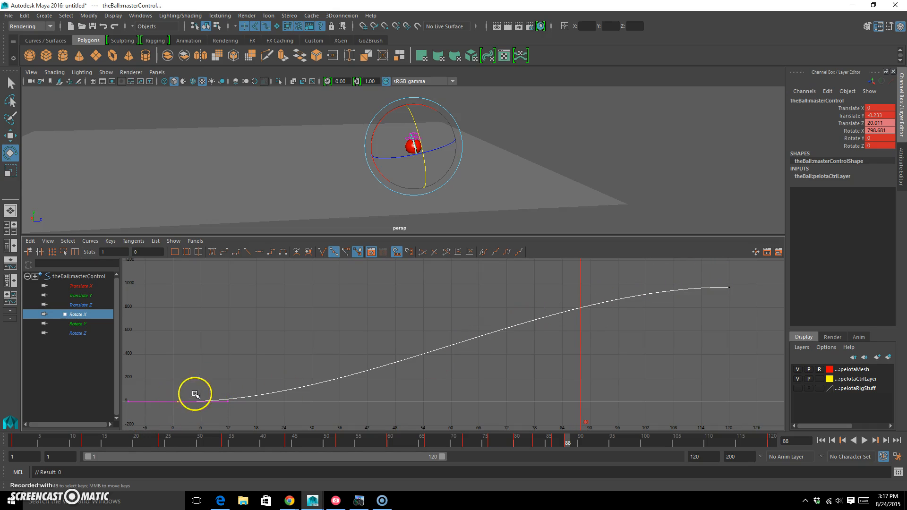
pyautogui.click(247, 252)
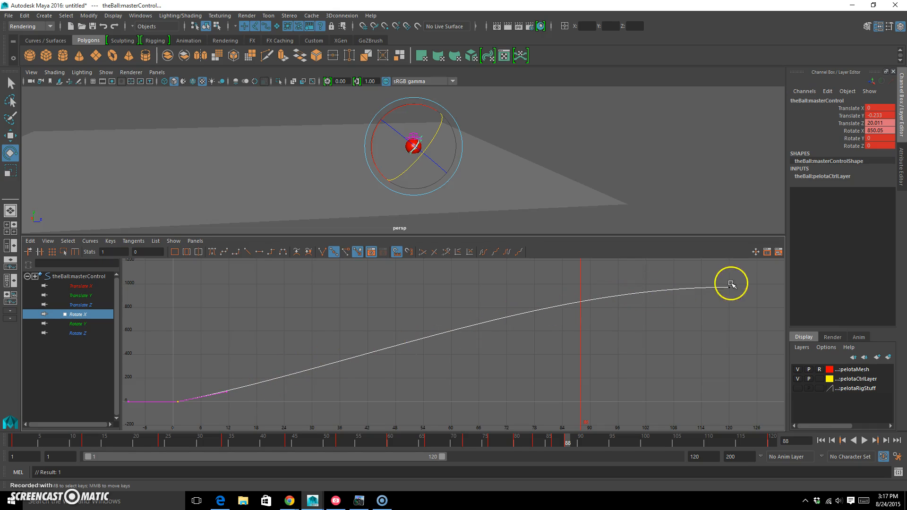
pyautogui.click(821, 441)
pyautogui.click(865, 441)
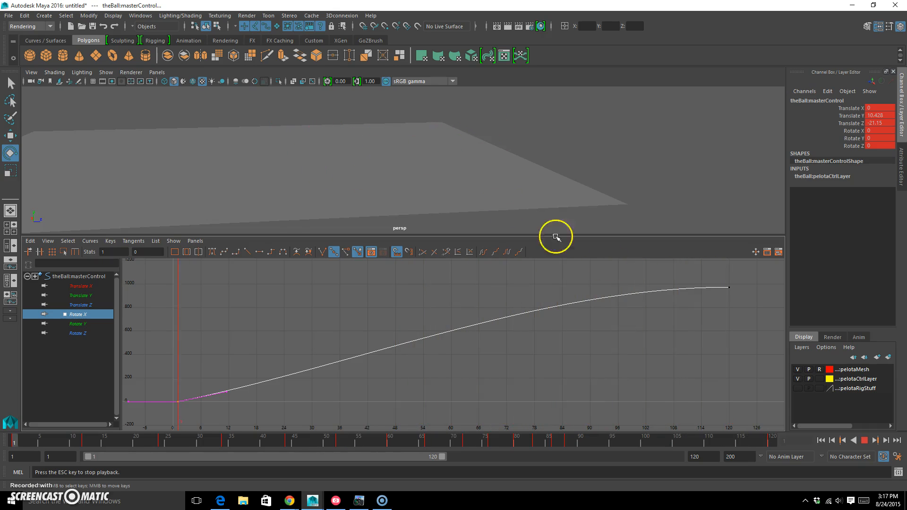
pyautogui.click(865, 440)
pyautogui.moveTo(176, 445); pyautogui.dragTo(12, 443)
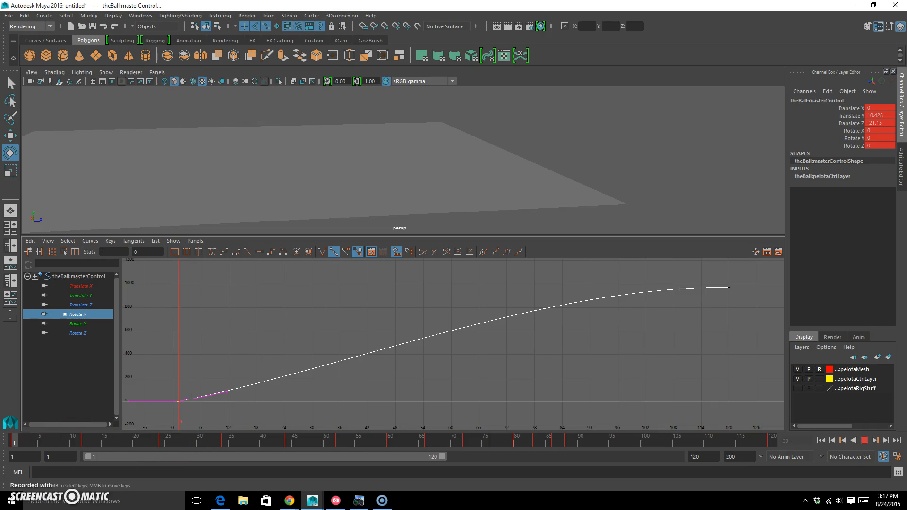
# Step: Maximize the perspective view, frame the ball, and select its upper squash control with the Move tool active
pyautogui.keyDown('alt'); pyautogui.moveTo(254, 114); pyautogui.dragTo(439, 163, button='middle'); pyautogui.keyUp('alt')
pyautogui.press('space')
pyautogui.keyDown('alt'); pyautogui.moveTo(247, 196); pyautogui.dragTo(336, 230); pyautogui.keyUp('alt')
pyautogui.keyDown('alt'); pyautogui.moveTo(163, 174); pyautogui.dragTo(366, 156, button='middle'); pyautogui.keyUp('alt')
pyautogui.click(314, 154)
pyautogui.click(249, 165)
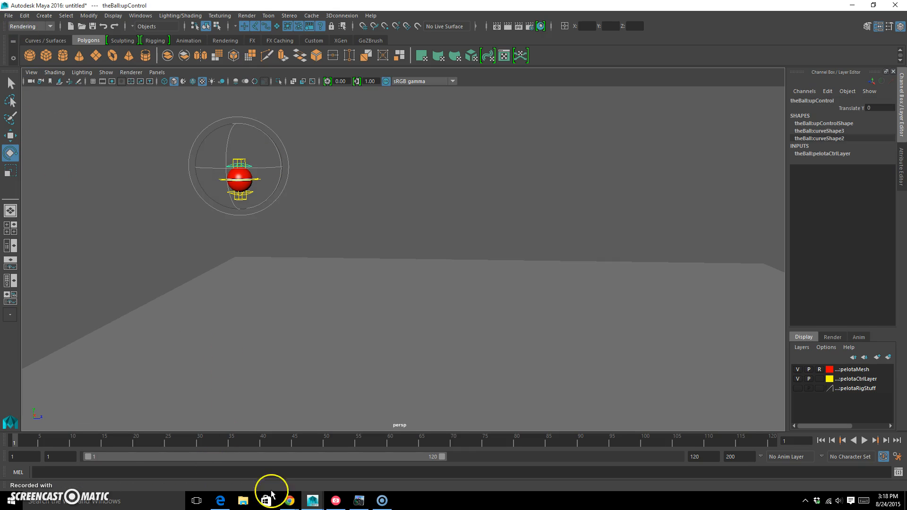
pyautogui.press('w')
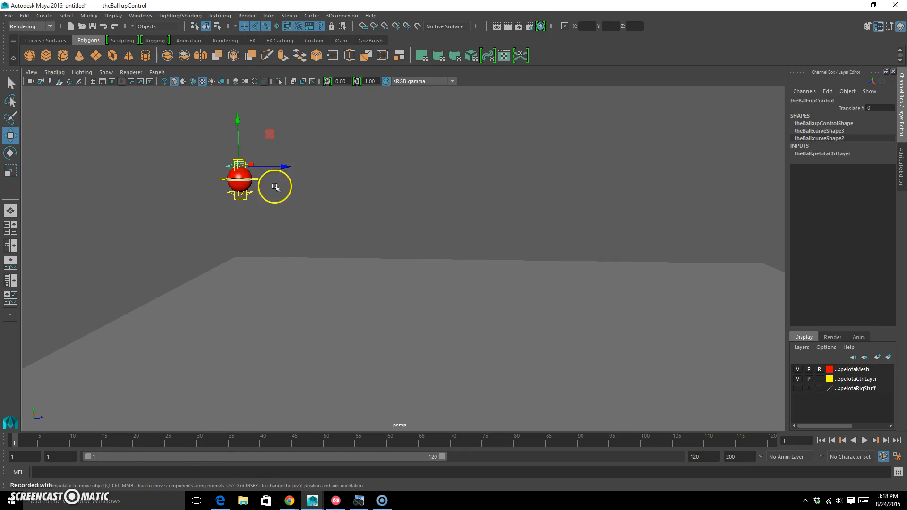
pyautogui.press('e')
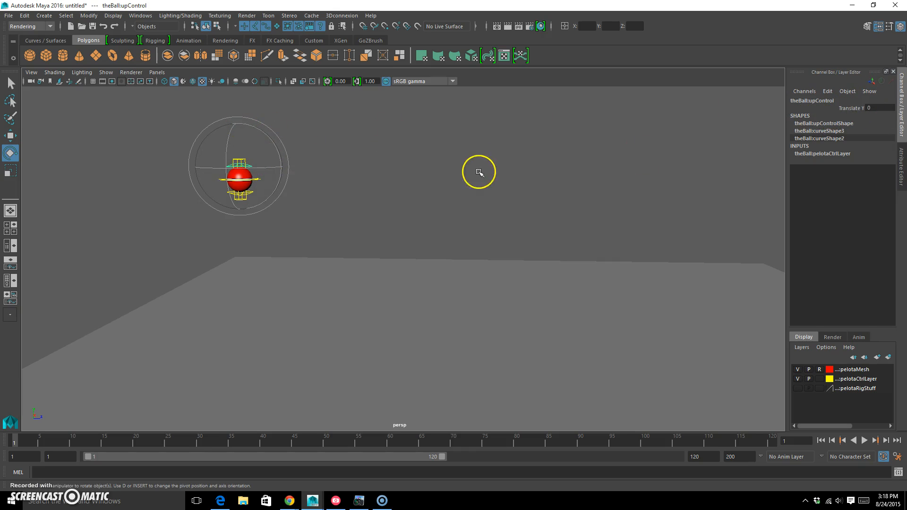
pyautogui.press('w')
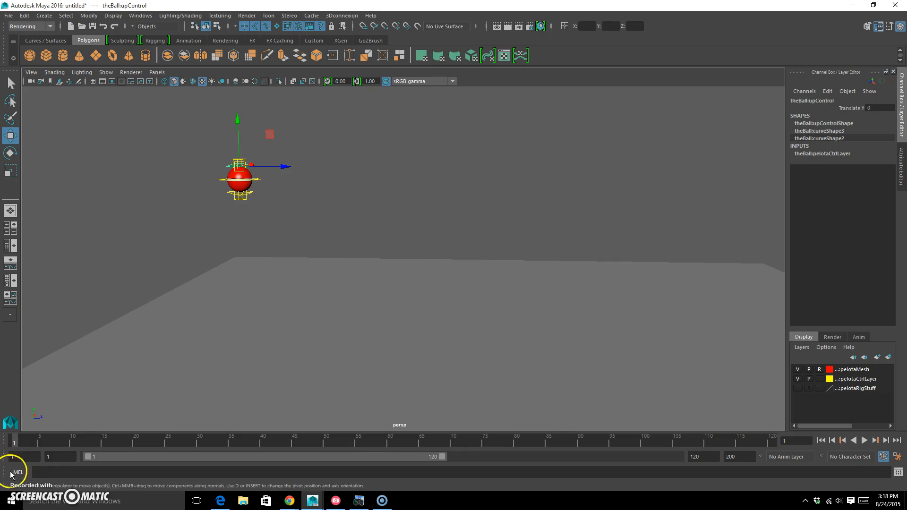
# Step: Find the first ground contact, go back to frame 10 and key the upper control with Translate Y at 0
pyautogui.moveTo(14, 443); pyautogui.dragTo(85, 443)
pyautogui.moveTo(349, 317)
pyautogui.keyDown('alt'); pyautogui.mouseDown()
pyautogui.moveTo(387, 271)
pyautogui.moveTo(277, 294)
pyautogui.moveTo(377, 281)
pyautogui.moveTo(344, 304)
pyautogui.mouseUp(); pyautogui.keyUp('alt')
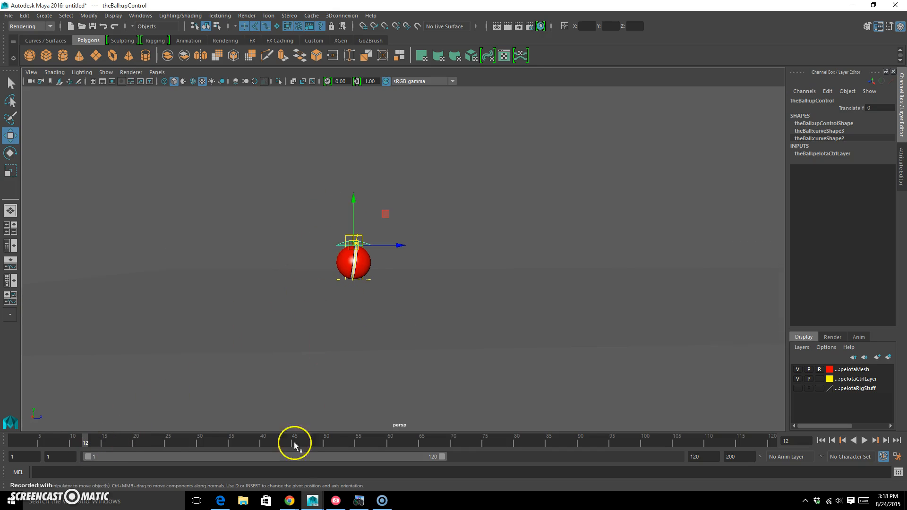
pyautogui.moveTo(85, 443); pyautogui.dragTo(73, 441)
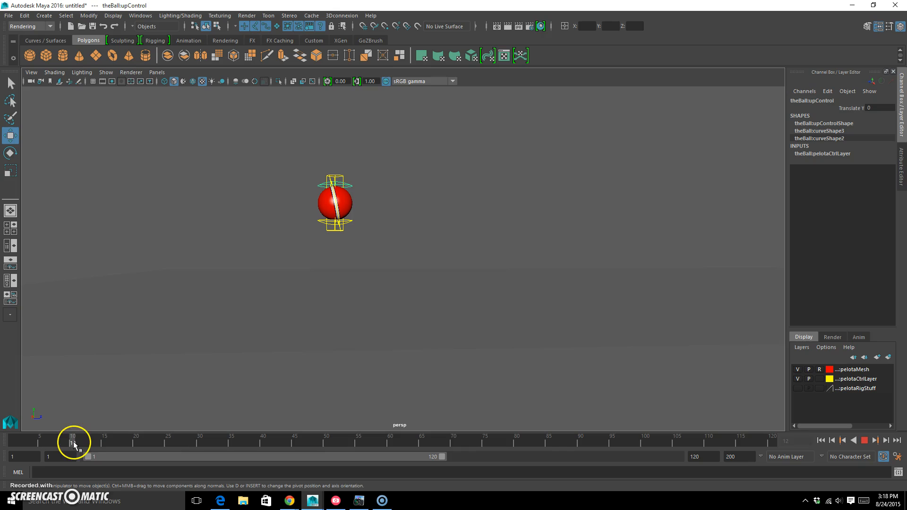
pyautogui.press('s')
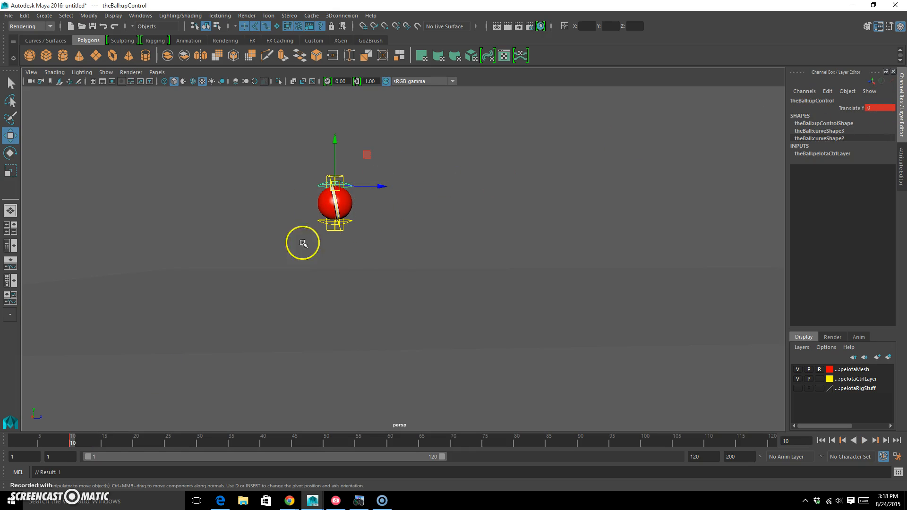
# Step: Squash the ball at frame 12 by lowering the upper control to about -0.384 in Y, and reset it to 0 at frame 14
pyautogui.hotkey('alt', 'v')
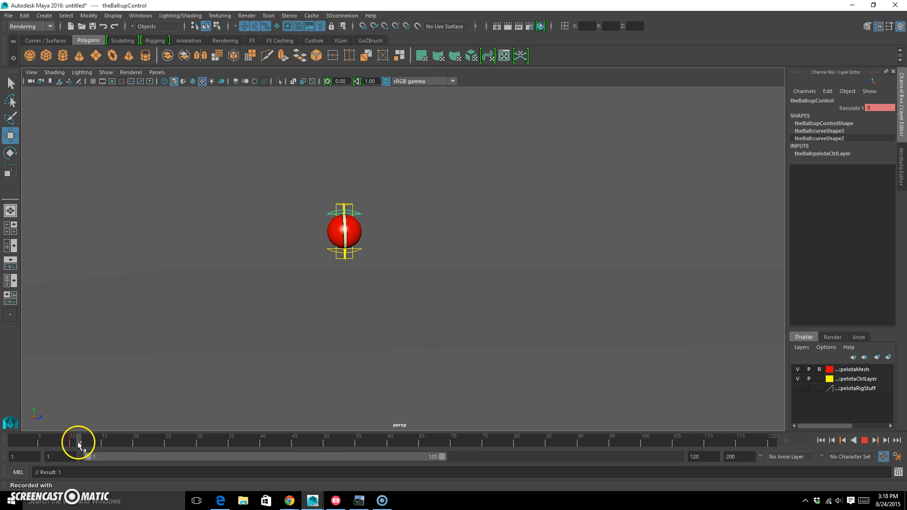
pyautogui.moveTo(356, 199); pyautogui.dragTo(354, 203)
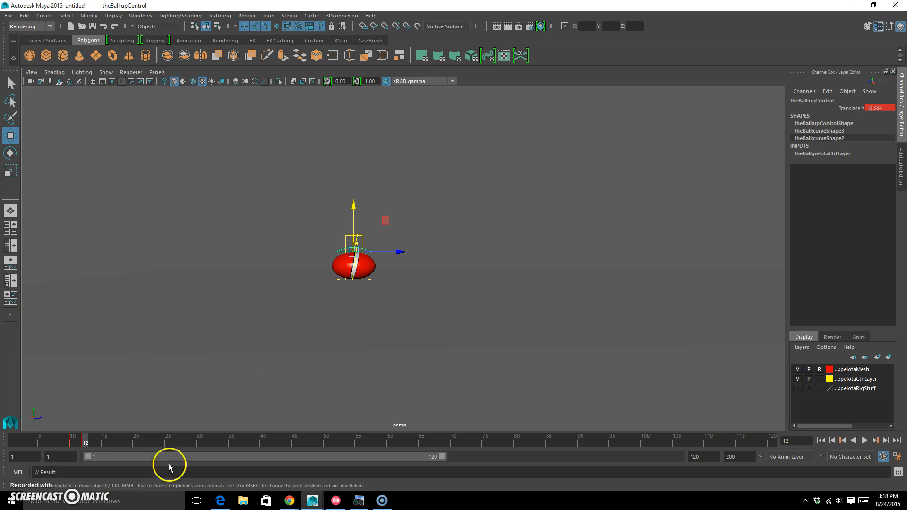
pyautogui.moveTo(89, 441); pyautogui.dragTo(100, 444)
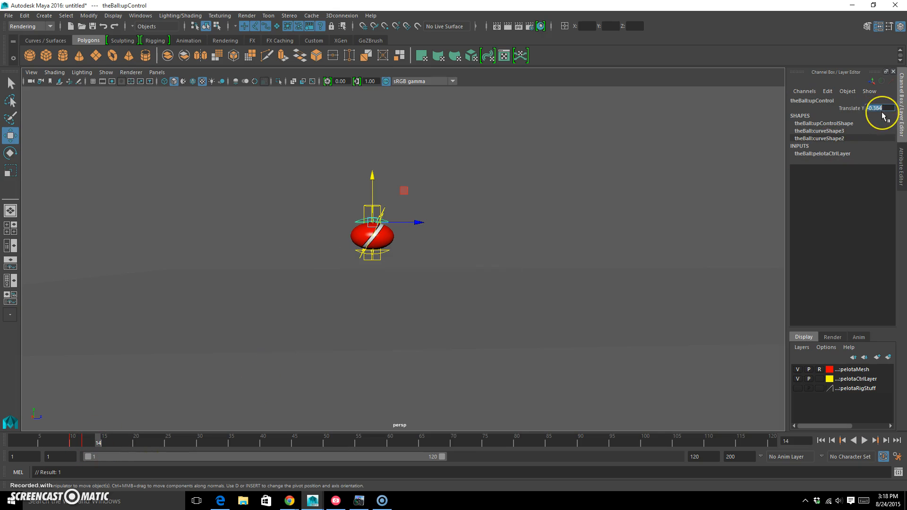
pyautogui.press('Return')
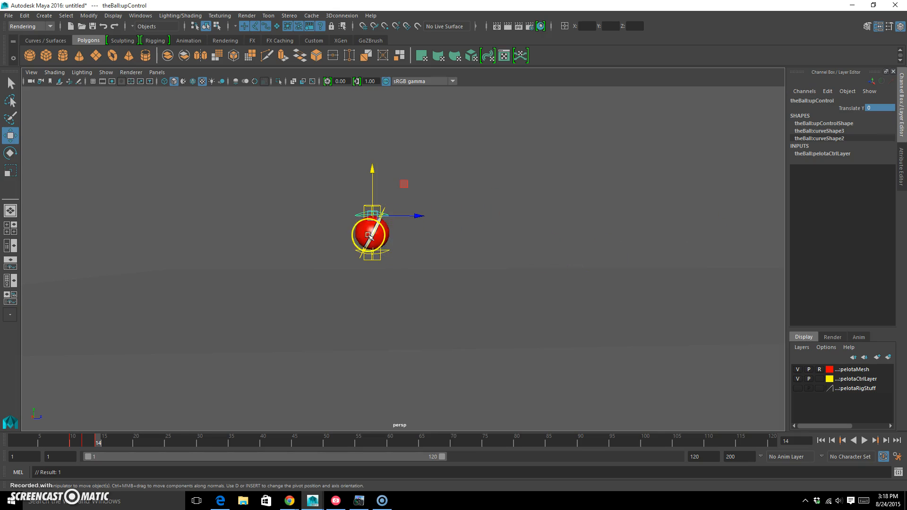
# Step: Stretch the ball around the first impact by raising the upper control's Translate Y to about 0.107 at frame 11 and 0.137 at frame 13
pyautogui.moveTo(103, 451); pyautogui.dragTo(77, 442)
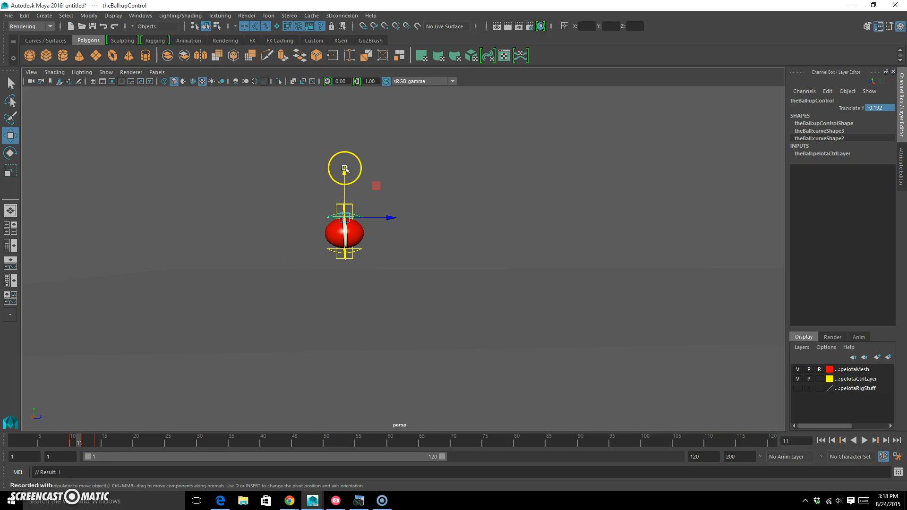
pyautogui.moveTo(344, 172); pyautogui.dragTo(341, 166)
pyautogui.press('s')
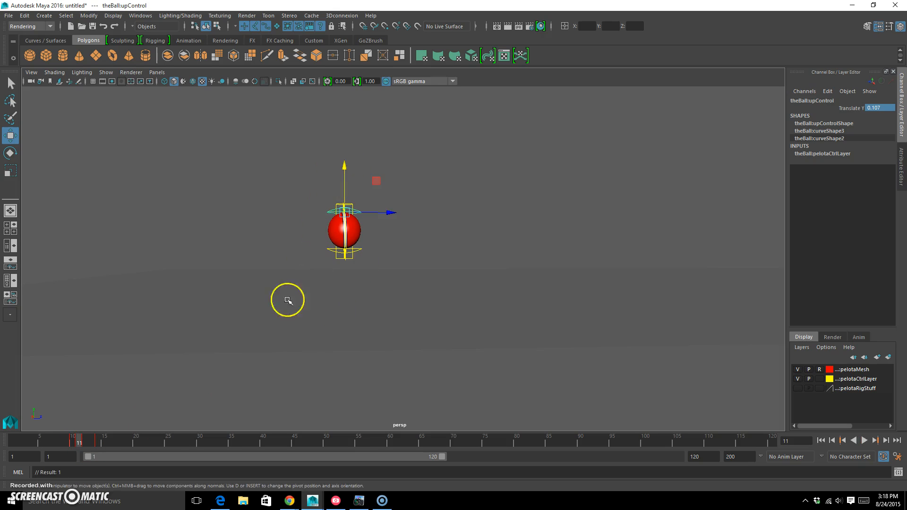
pyautogui.moveTo(81, 438); pyautogui.dragTo(91, 441)
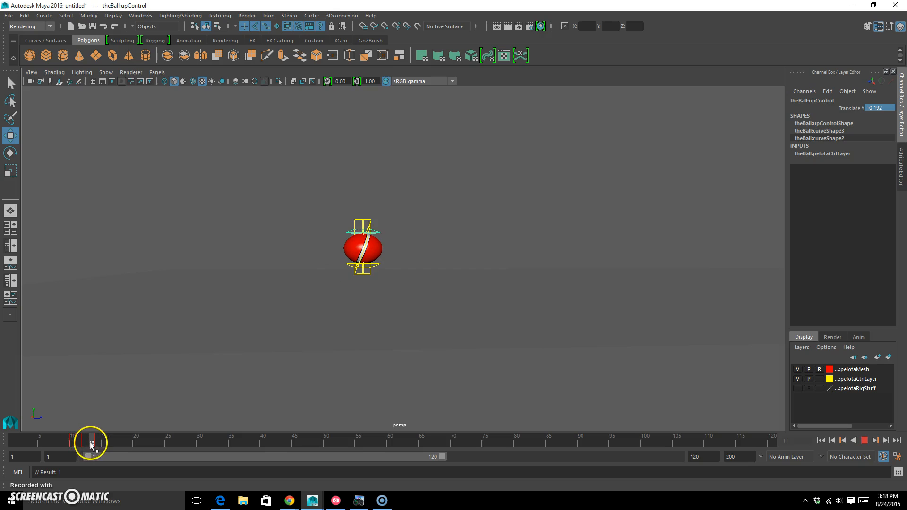
pyautogui.moveTo(363, 189); pyautogui.dragTo(363, 184)
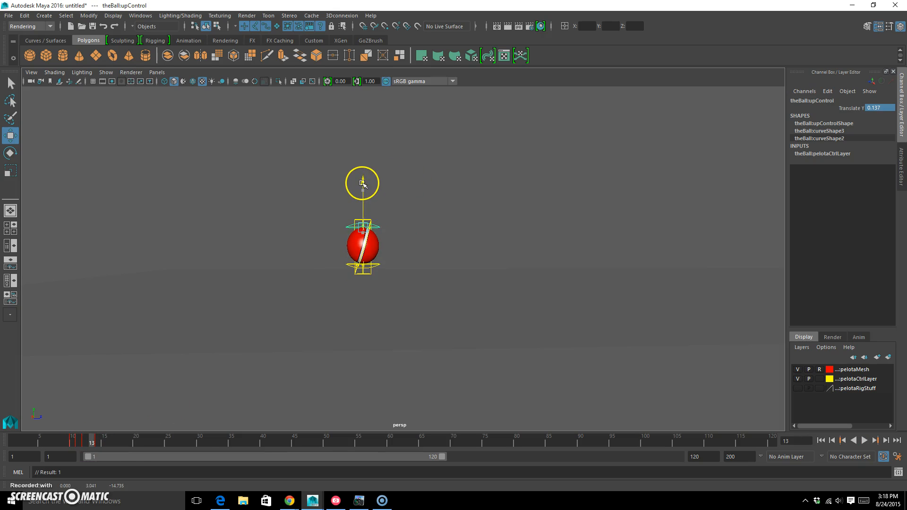
# Step: Copy the upper control's squash-and-stretch keys from frames 10 to 14 and paste them around the second ground contact, spanning frames 32 to 36
pyautogui.moveTo(89, 441); pyautogui.dragTo(112, 441)
pyautogui.moveTo(179, 441); pyautogui.dragTo(112, 442)
pyautogui.hotkey('alt', 'v')
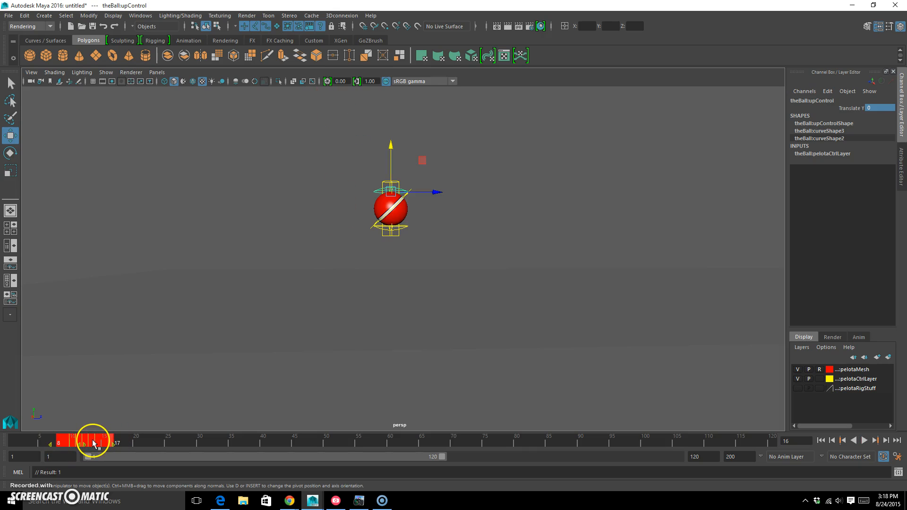
pyautogui.rightClick(90, 443)
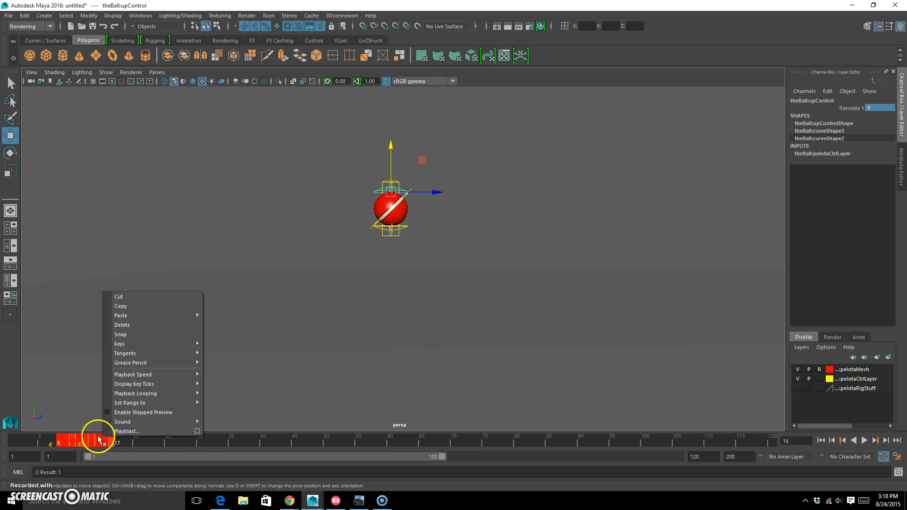
pyautogui.click(151, 308)
pyautogui.hotkey('alt', 'v')
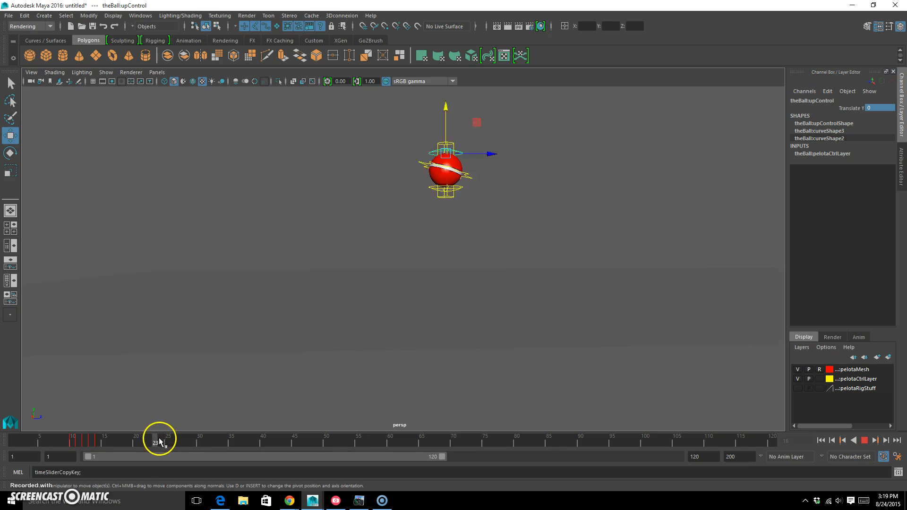
pyautogui.rightClick(216, 449)
pyautogui.moveTo(290, 321)
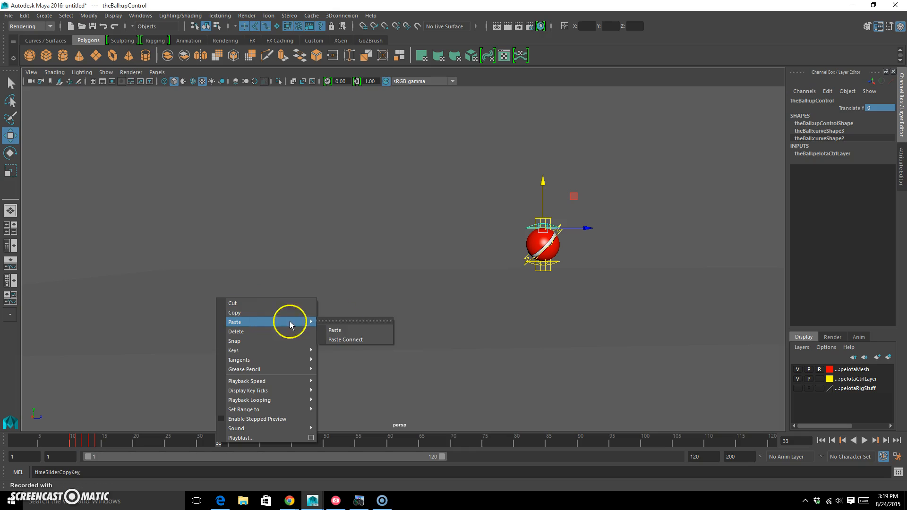
pyautogui.click(355, 330)
pyautogui.moveTo(218, 444)
pyautogui.mouseDown()
pyautogui.moveTo(262, 443)
pyautogui.moveTo(209, 444)
pyautogui.moveTo(269, 443)
pyautogui.moveTo(227, 445)
pyautogui.mouseUp()
pyautogui.moveTo(310, 439); pyautogui.dragTo(224, 443)
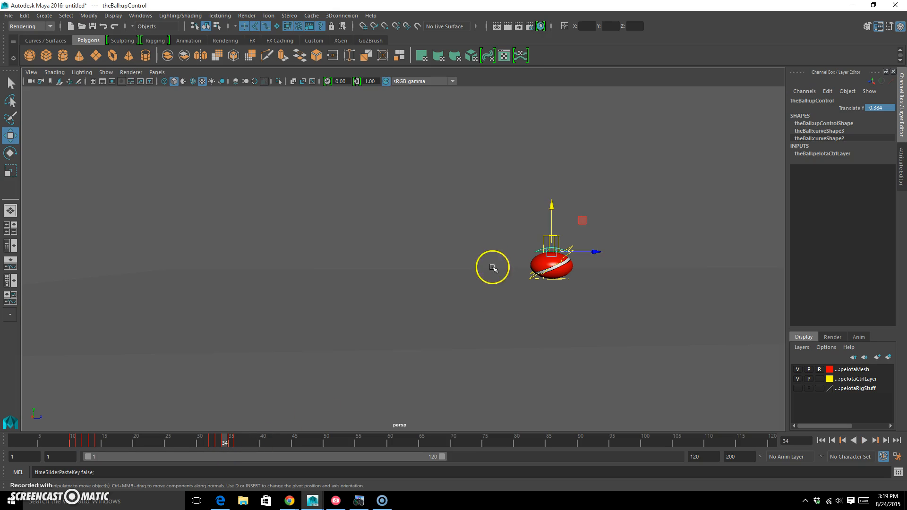
# Step: Lessen the second bounce's squash at frame 34 and lower the upper control's Translate Y to about -0.118 at frame 33
pyautogui.moveTo(551, 204); pyautogui.dragTo(552, 200)
pyautogui.click(222, 440)
pyautogui.moveTo(222, 441); pyautogui.dragTo(218, 442)
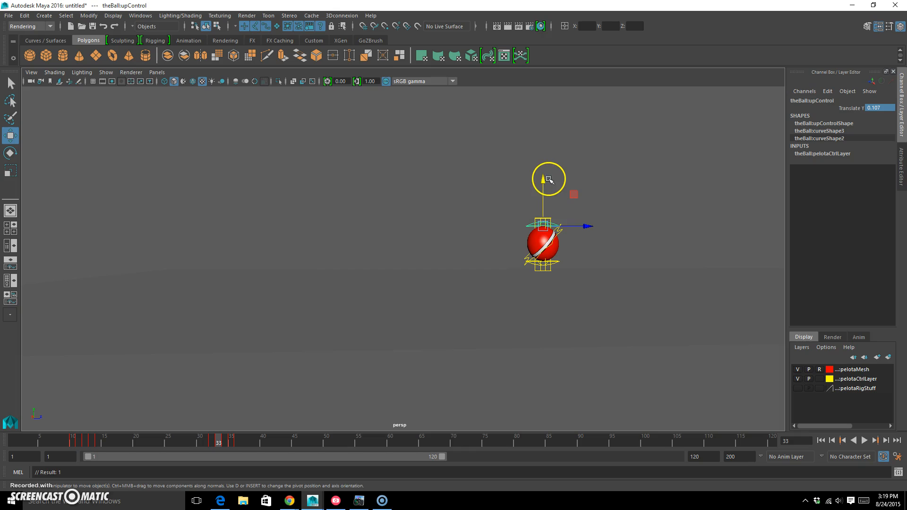
pyautogui.moveTo(542, 183); pyautogui.dragTo(540, 187)
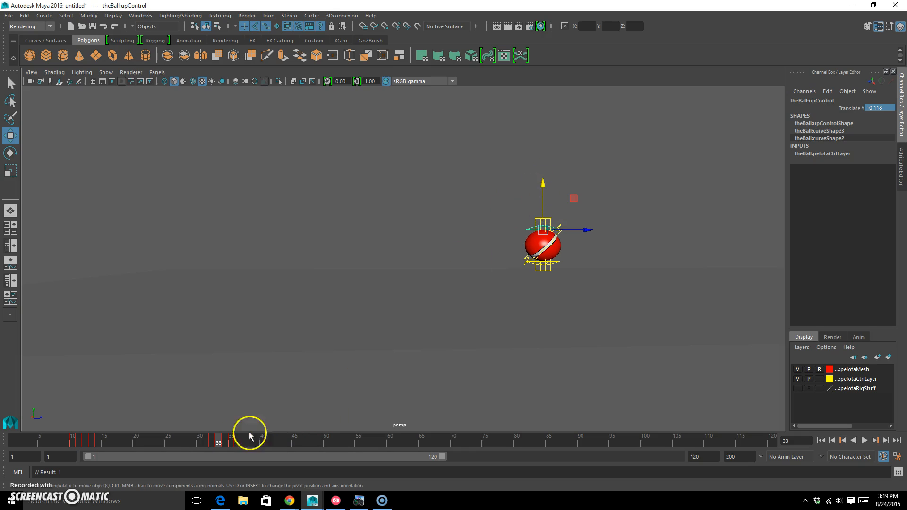
pyautogui.moveTo(217, 443); pyautogui.dragTo(244, 441)
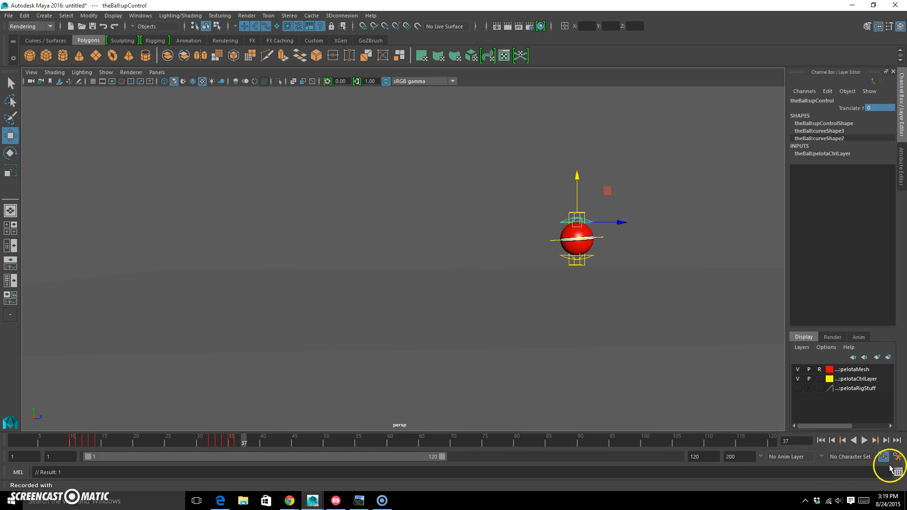
pyautogui.moveTo(334, 500)
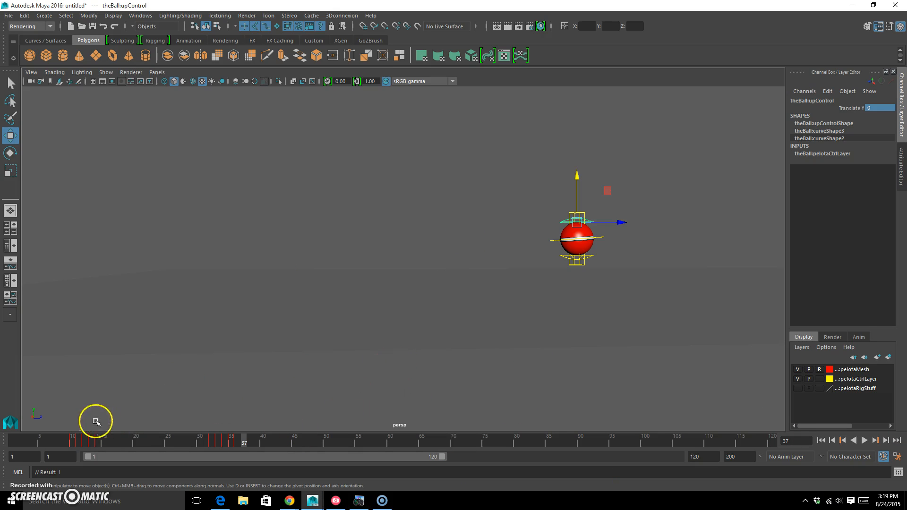